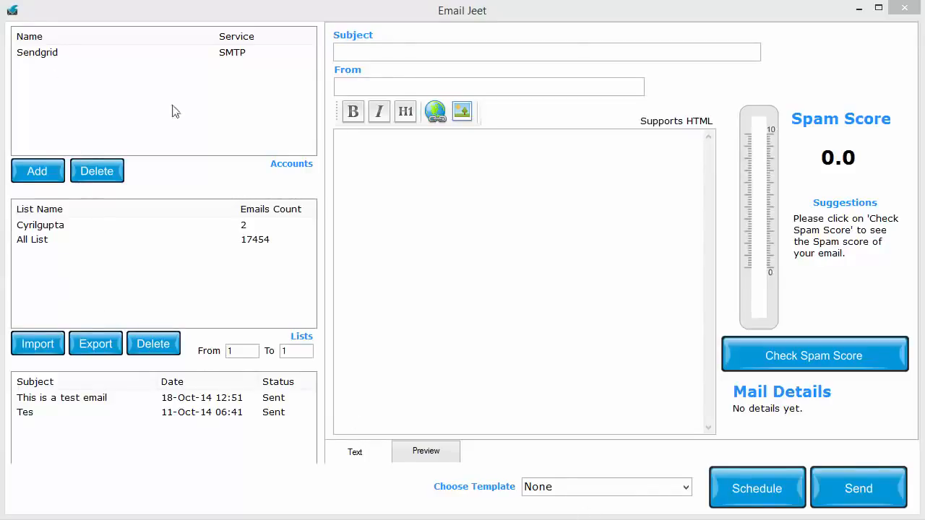
- Start adding a mail account and examine the settings required for Mailgun, Mailjet, Amazon SES, Postmark and Sendgrid
{"action": "left_click", "coordinate": [62, 171]}
{"action": "left_click_drag", "start_coordinate": [479, 106], "coordinate": [356, 21]}
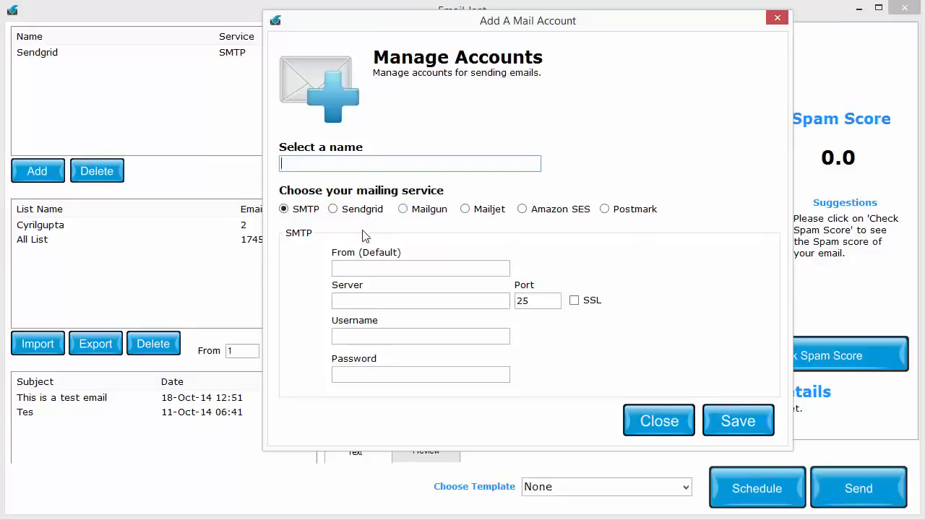
{"action": "left_click", "coordinate": [426, 215]}
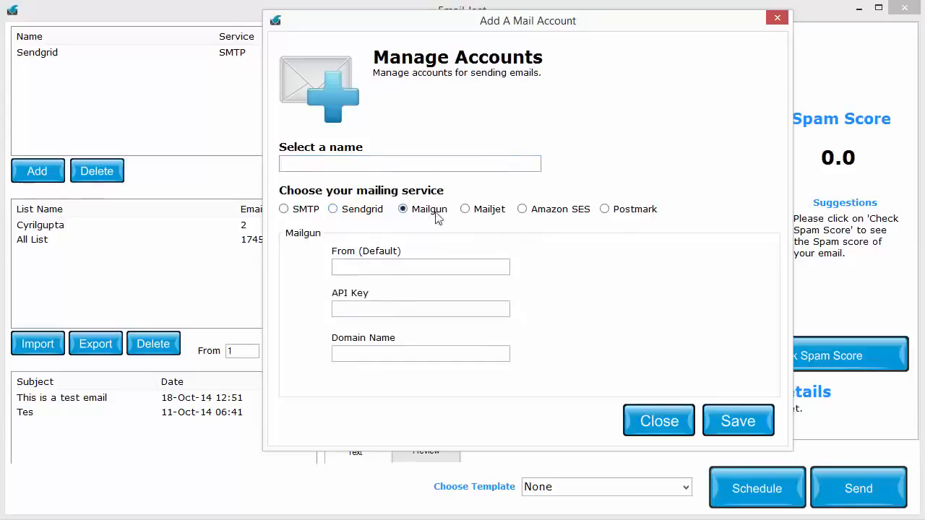
{"action": "left_click", "coordinate": [479, 210]}
{"action": "left_click", "coordinate": [549, 215]}
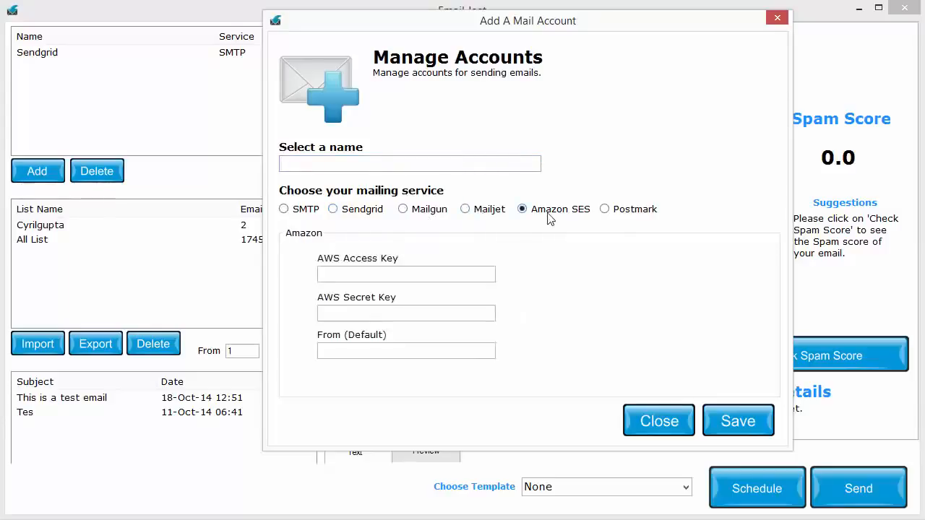
{"action": "left_click", "coordinate": [638, 215]}
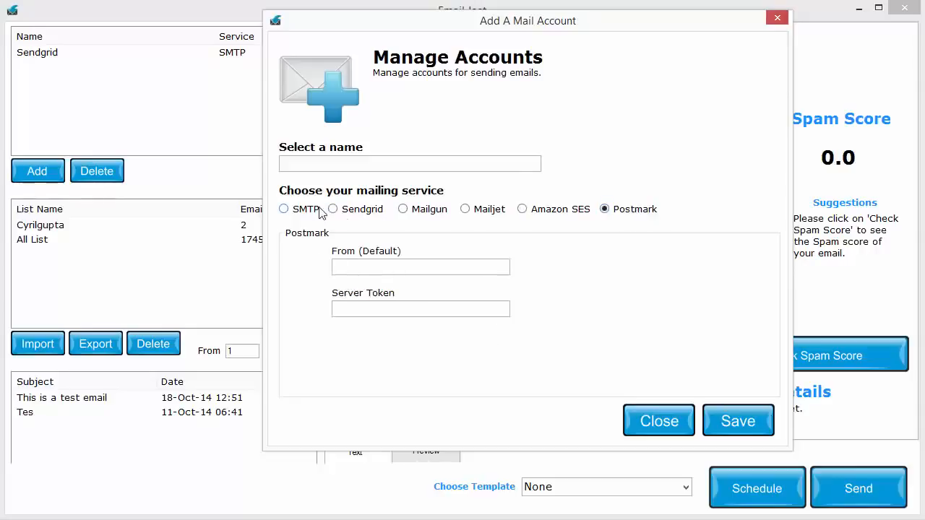
{"action": "left_click", "coordinate": [371, 211]}
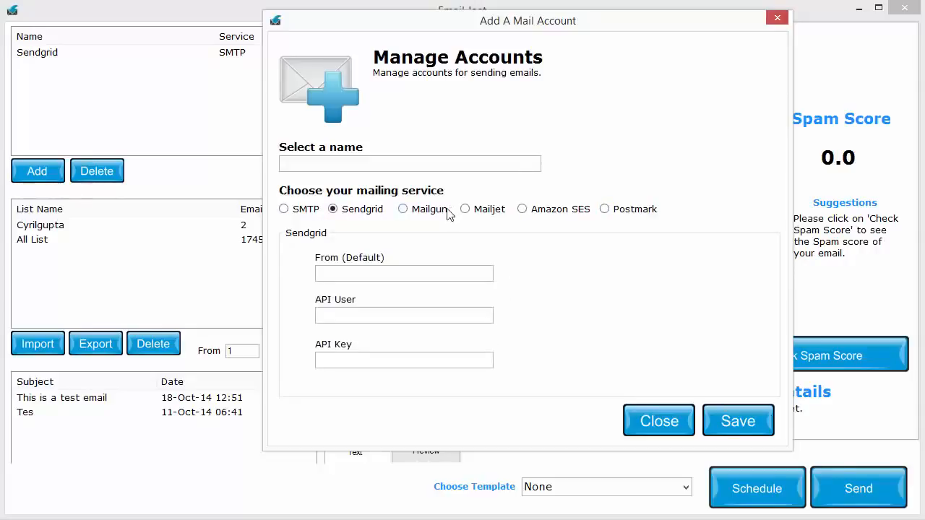
{"action": "left_click", "coordinate": [442, 213]}
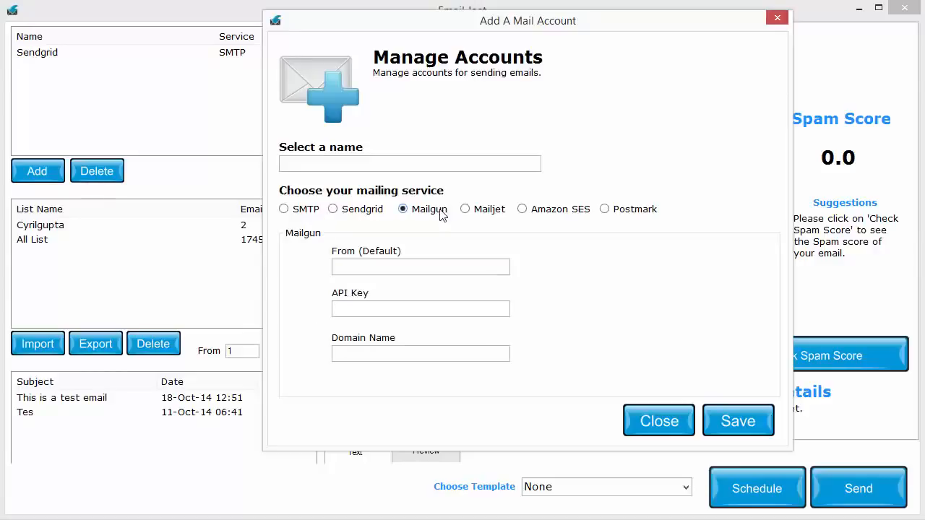
{"action": "left_click", "coordinate": [500, 216]}
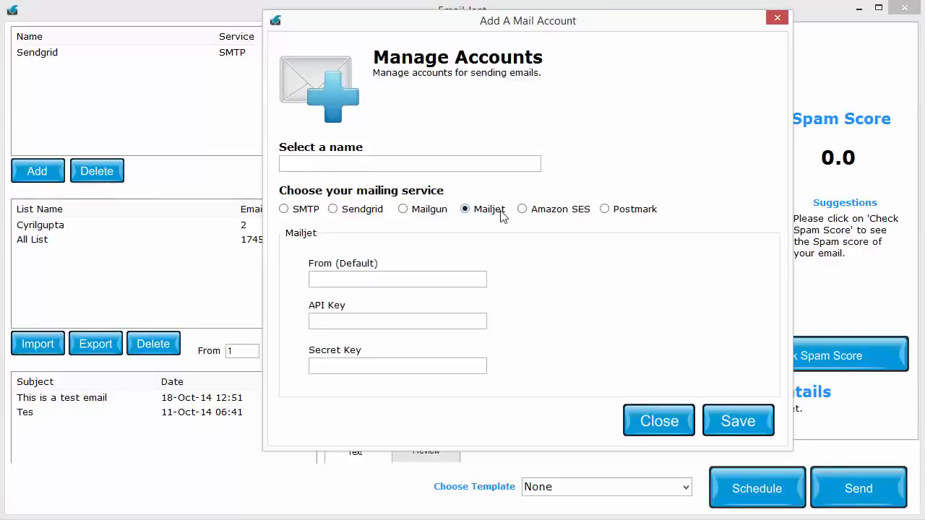
- Compare the required fields of the API mailing services once more, finishing with Mailjet's sender, API key and secret key fields
{"action": "left_click", "coordinate": [366, 210]}
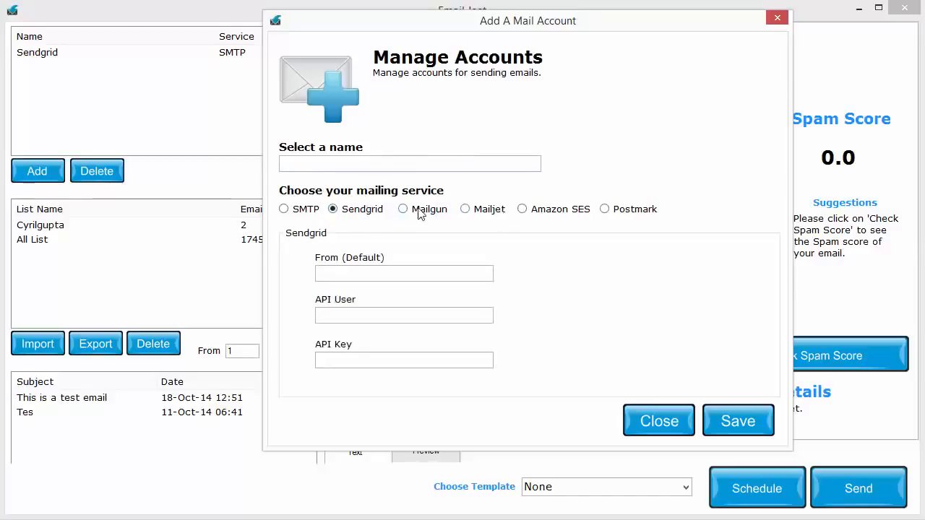
{"action": "left_click", "coordinate": [420, 211]}
{"action": "left_click", "coordinate": [466, 210]}
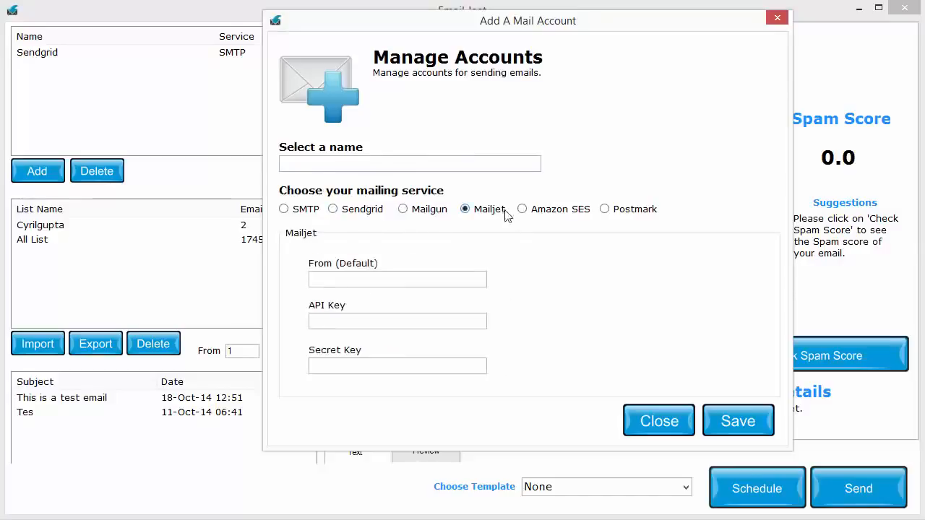
{"action": "left_click", "coordinate": [523, 211]}
{"action": "left_click", "coordinate": [613, 214]}
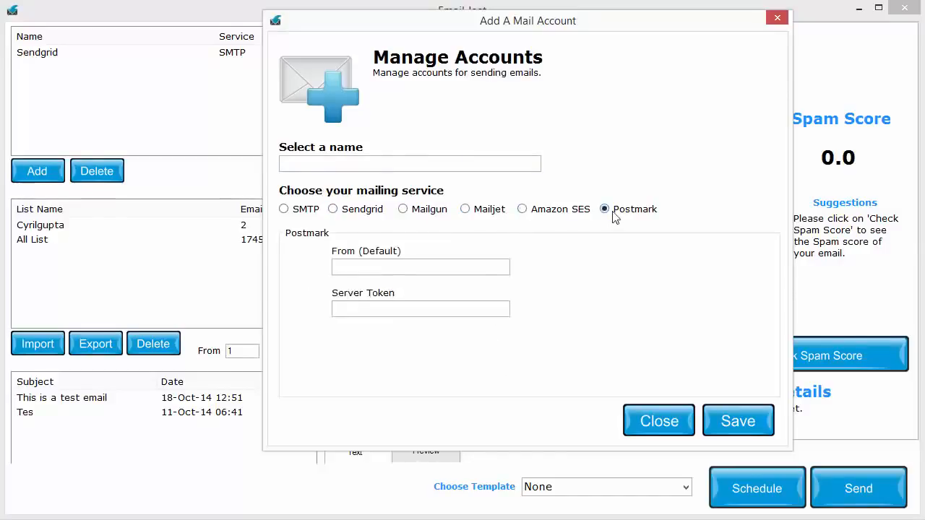
{"action": "left_click", "coordinate": [521, 213]}
{"action": "left_click", "coordinate": [497, 215]}
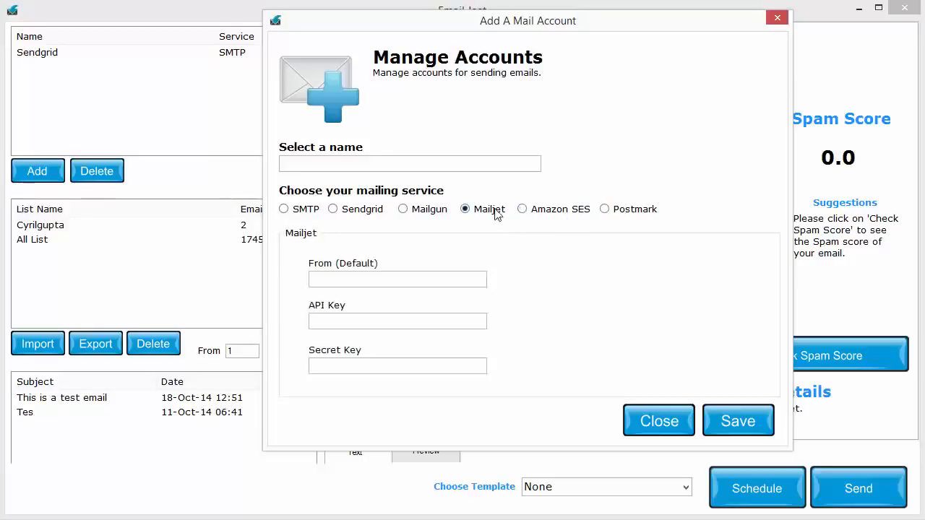
{"action": "left_click", "coordinate": [412, 326]}
{"action": "left_click", "coordinate": [407, 368]}
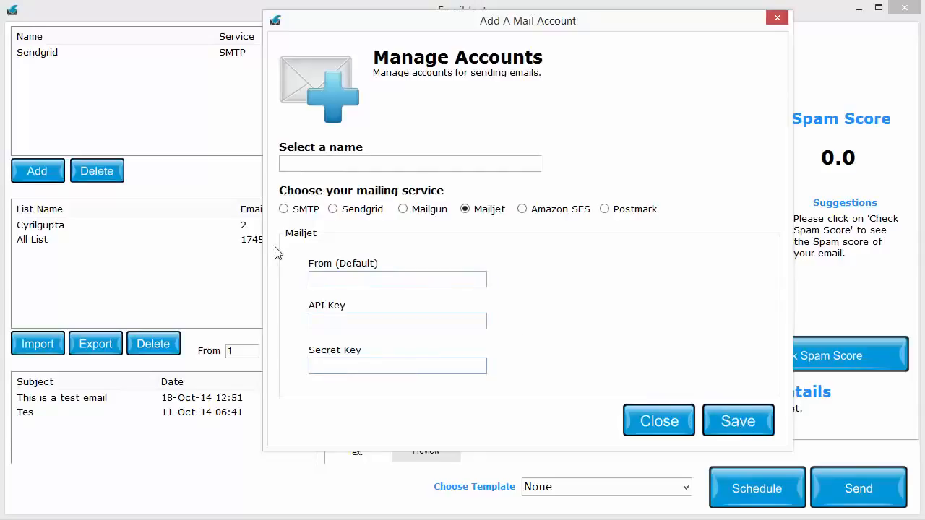
- Examine the SMTP sender and server fields for a mail account, and close the form without saving
{"action": "left_click", "coordinate": [306, 212]}
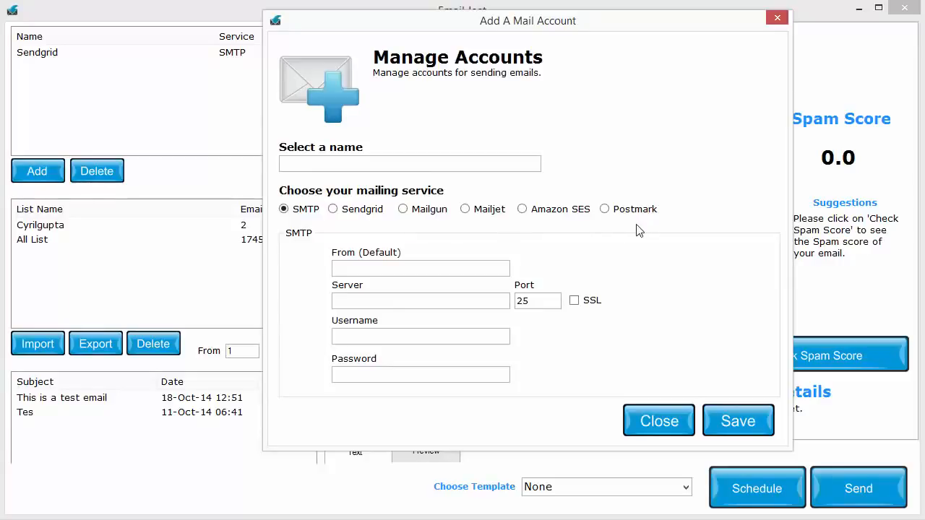
{"action": "left_click", "coordinate": [458, 272]}
{"action": "left_click", "coordinate": [459, 297]}
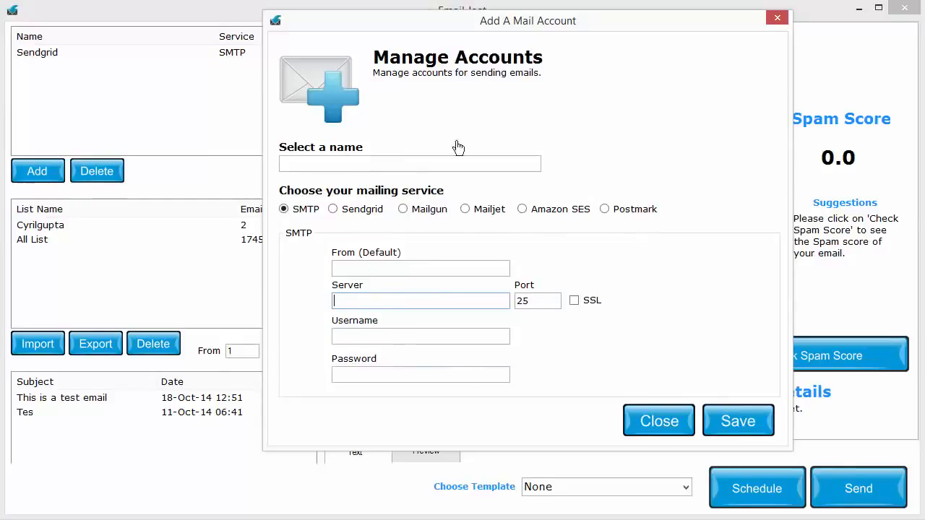
{"action": "left_click", "coordinate": [642, 421]}
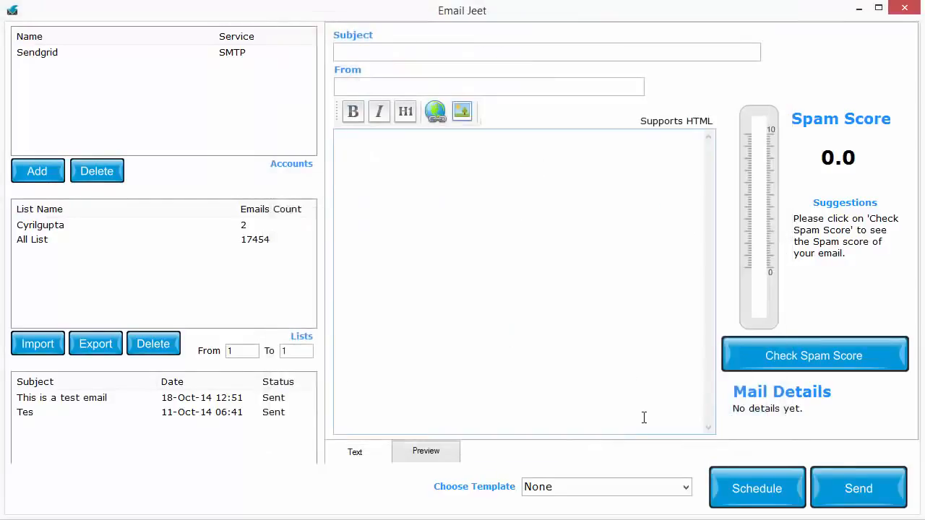
- Select the existing Sendgrid account as the sending account
{"action": "left_click", "coordinate": [69, 57]}
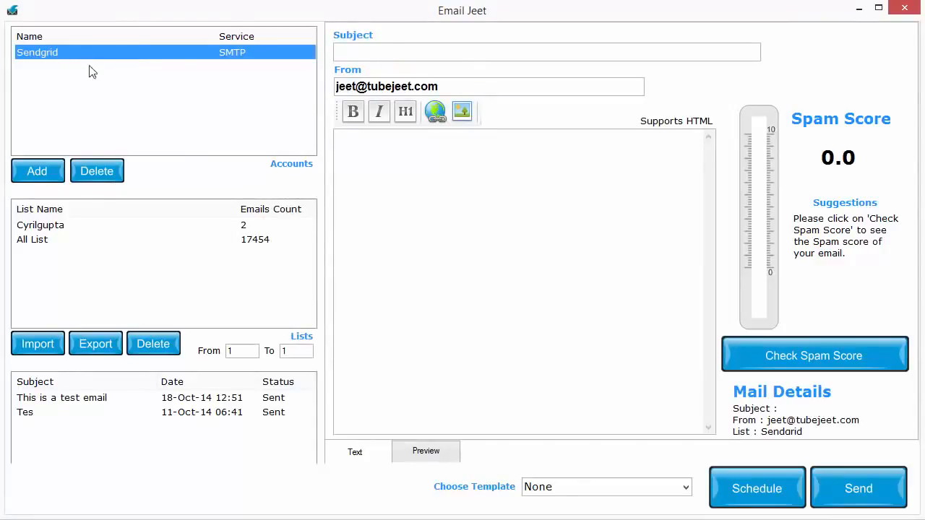
{"action": "left_click", "coordinate": [54, 170]}
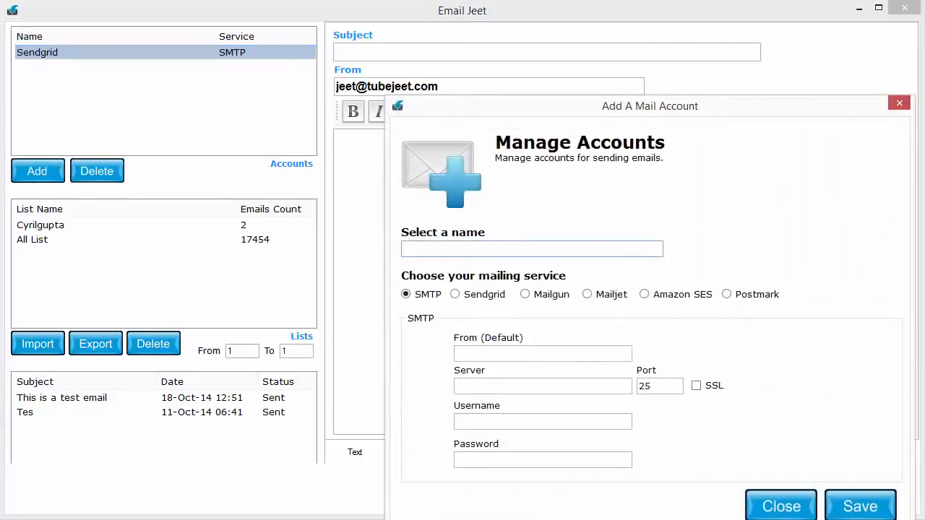
{"action": "left_click", "coordinate": [780, 506]}
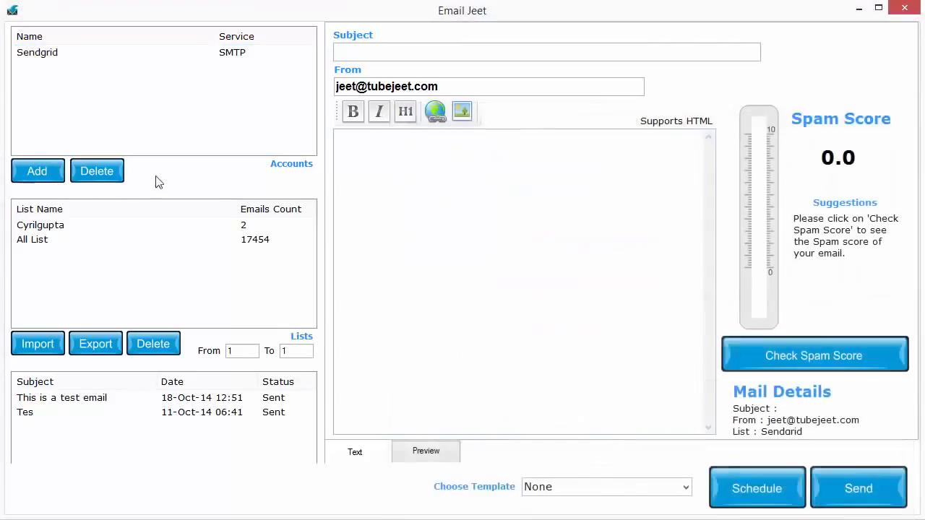
{"action": "left_click", "coordinate": [84, 52]}
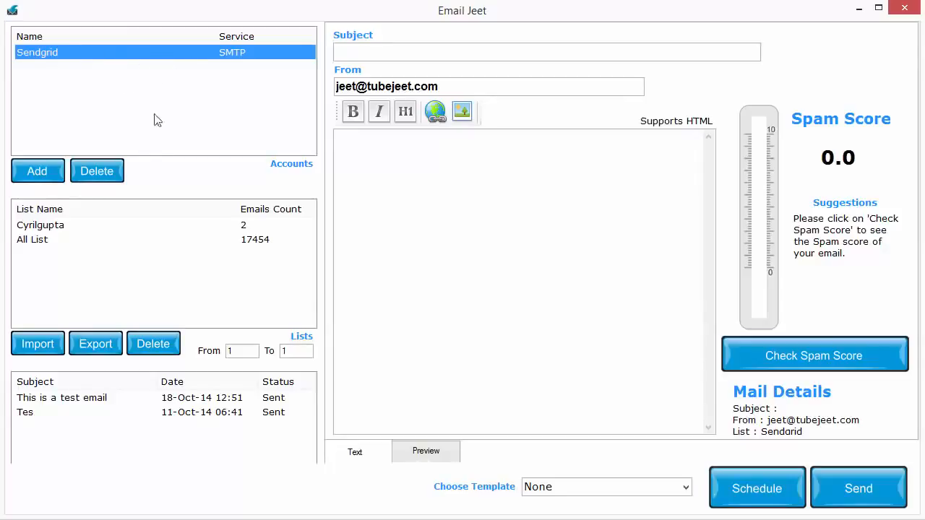
{"action": "left_click", "coordinate": [538, 384]}
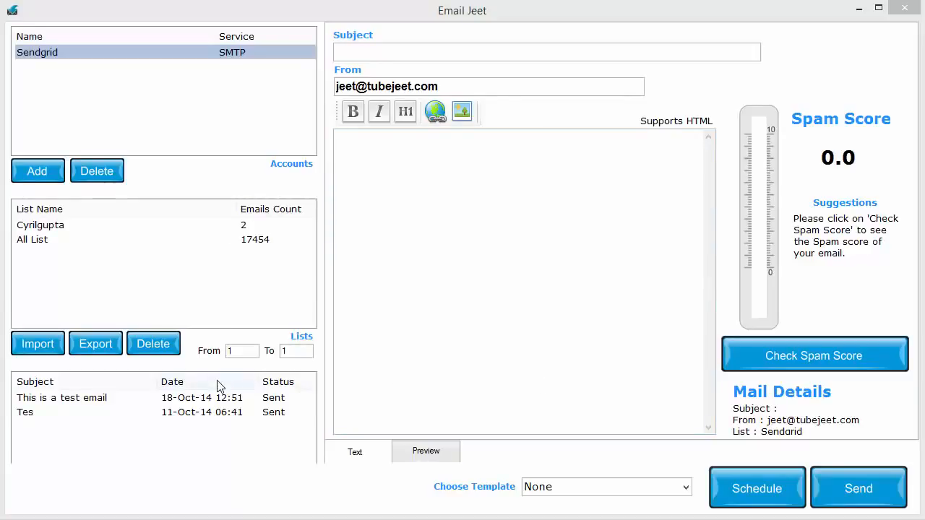
- Start importing a new email list and name it "My New List"
{"action": "left_click", "coordinate": [38, 344]}
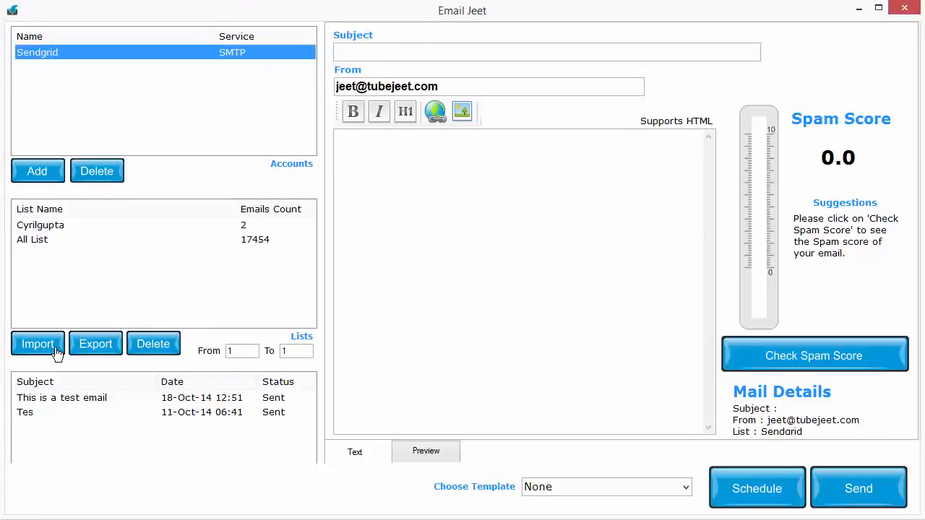
{"action": "left_click_drag", "start_coordinate": [572, 169], "coordinate": [463, 109]}
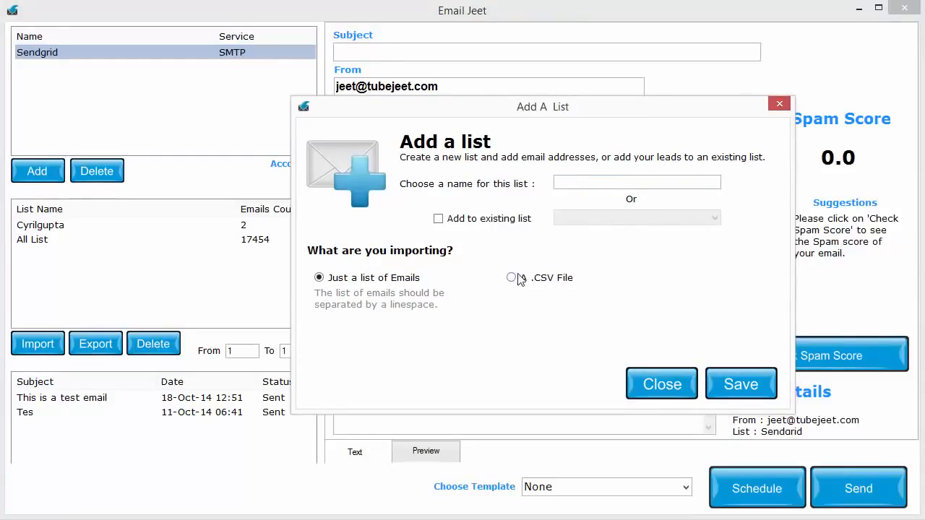
{"action": "left_click", "coordinate": [570, 182]}
{"action": "key", "text": "BackSpace"}
{"action": "key", "text": "BackSpace"}
{"action": "key", "text": "BackSpace"}
{"action": "type", "text": "MyN"}
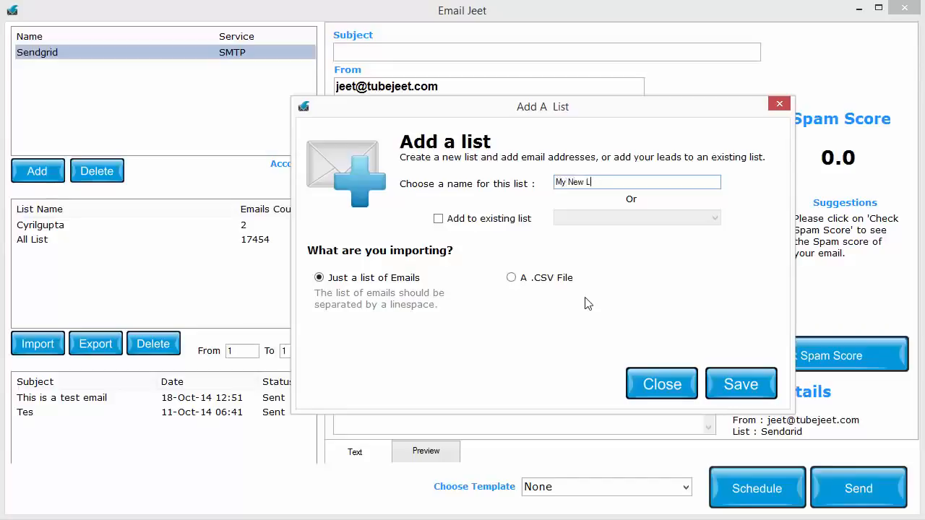
- Try the option of adding the addresses to an existing list, picking the first available list, and turn it off
{"action": "left_click", "coordinate": [497, 223]}
{"action": "left_click", "coordinate": [630, 219]}
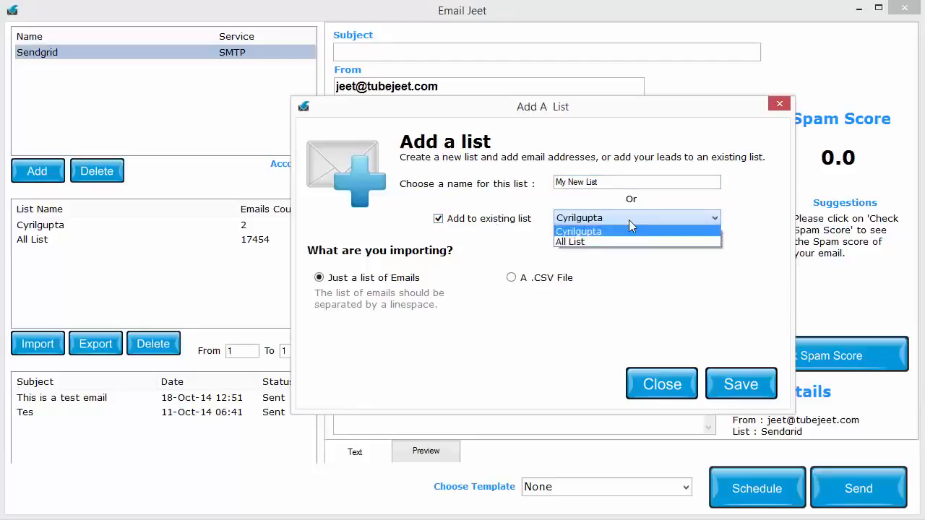
{"action": "left_click", "coordinate": [628, 229]}
{"action": "left_click", "coordinate": [504, 221]}
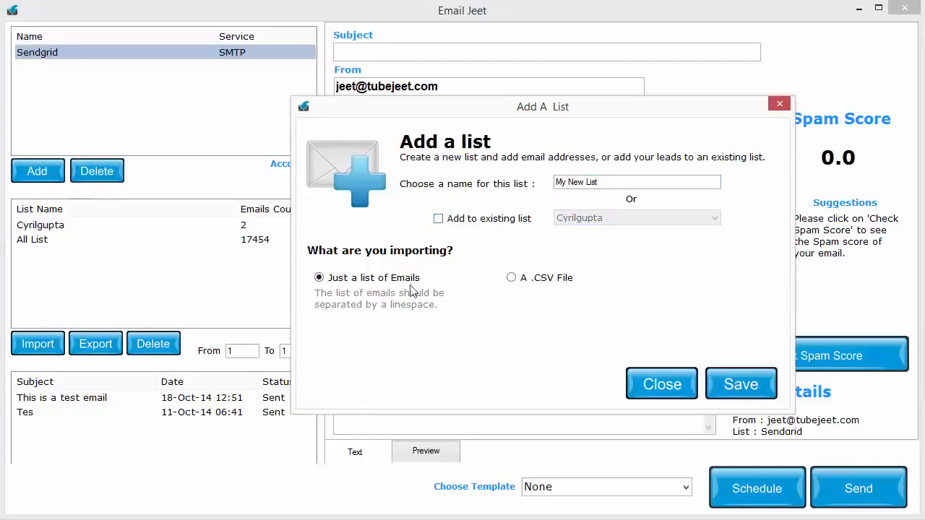
- Try the .CSV file import with its delimiter and field-name settings, and return to importing just a list of emails
{"action": "left_click", "coordinate": [534, 280]}
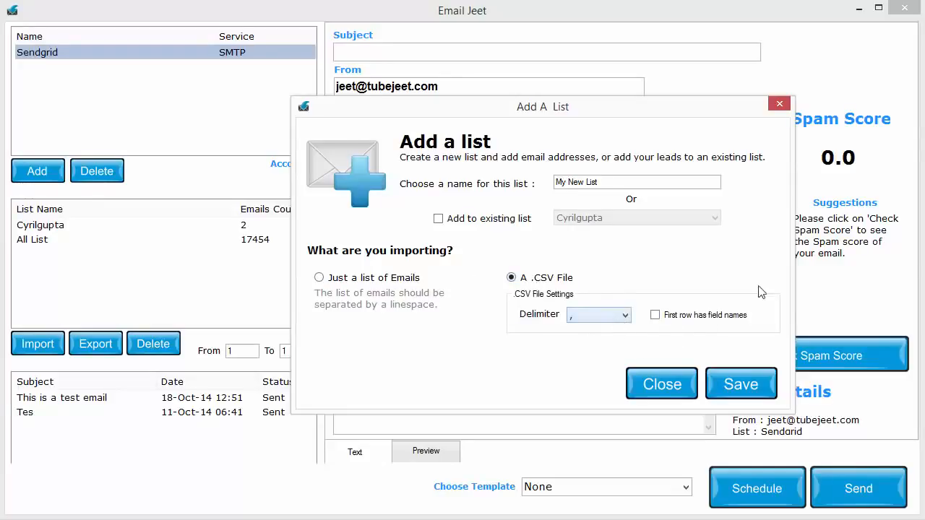
{"action": "left_click", "coordinate": [602, 317]}
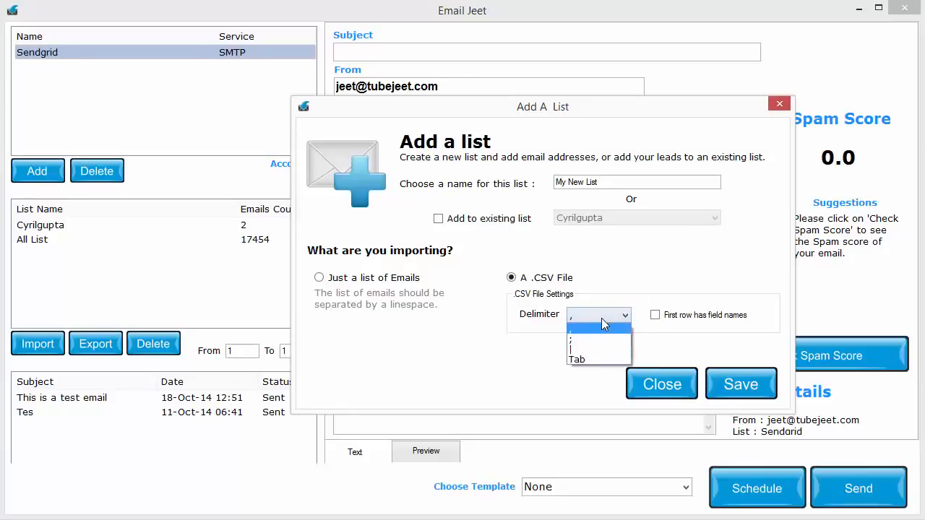
{"action": "left_click", "coordinate": [609, 317]}
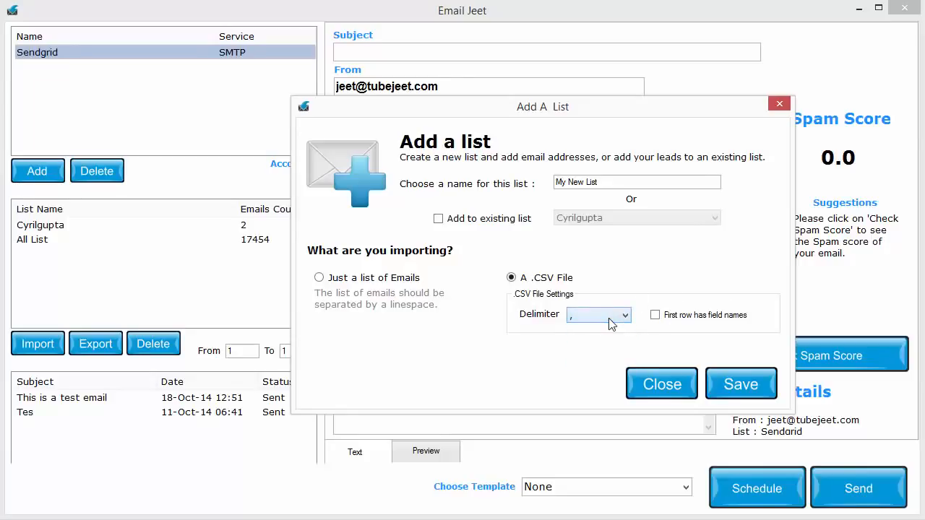
{"action": "left_click", "coordinate": [695, 320]}
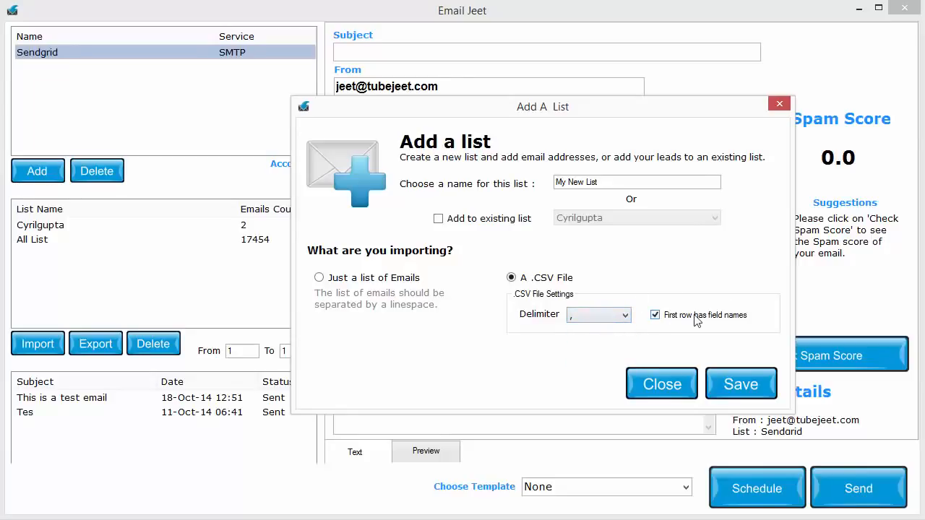
{"action": "left_click", "coordinate": [578, 315]}
{"action": "left_click", "coordinate": [580, 316]}
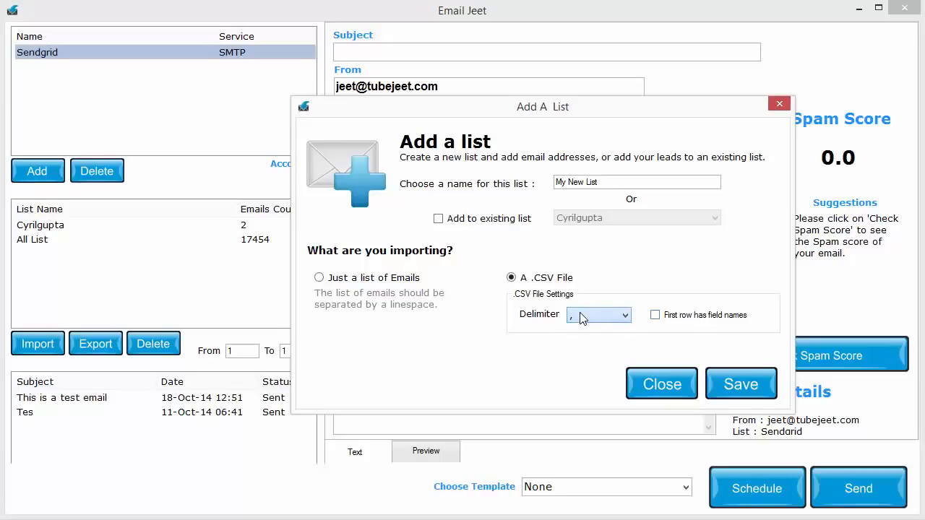
{"action": "left_click", "coordinate": [670, 319]}
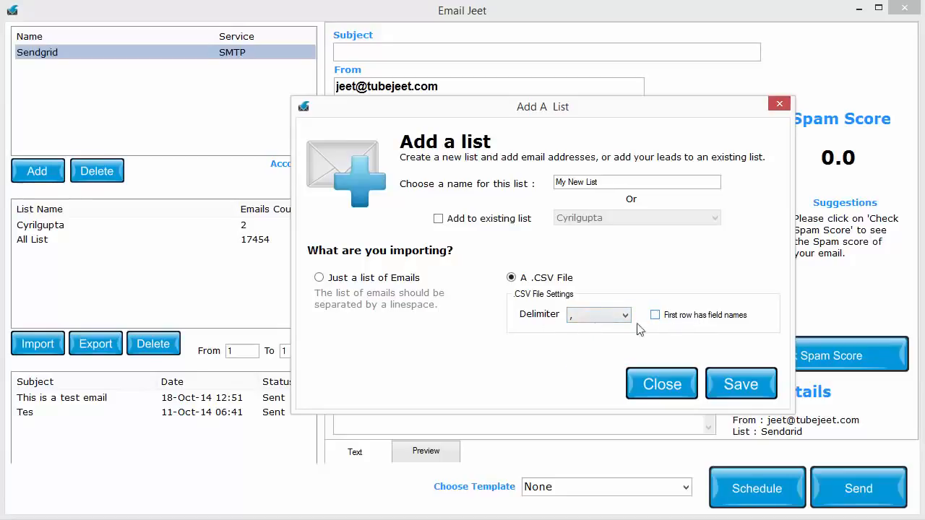
{"action": "left_click", "coordinate": [381, 283]}
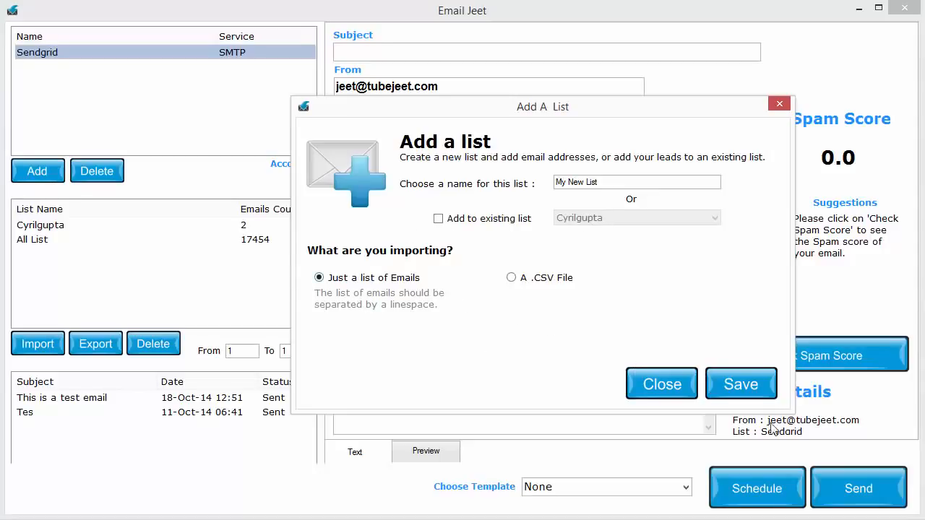
- Import the addresses from _Test List.txt on the Desktop into the new list, and select My New List
{"action": "left_click", "coordinate": [745, 397]}
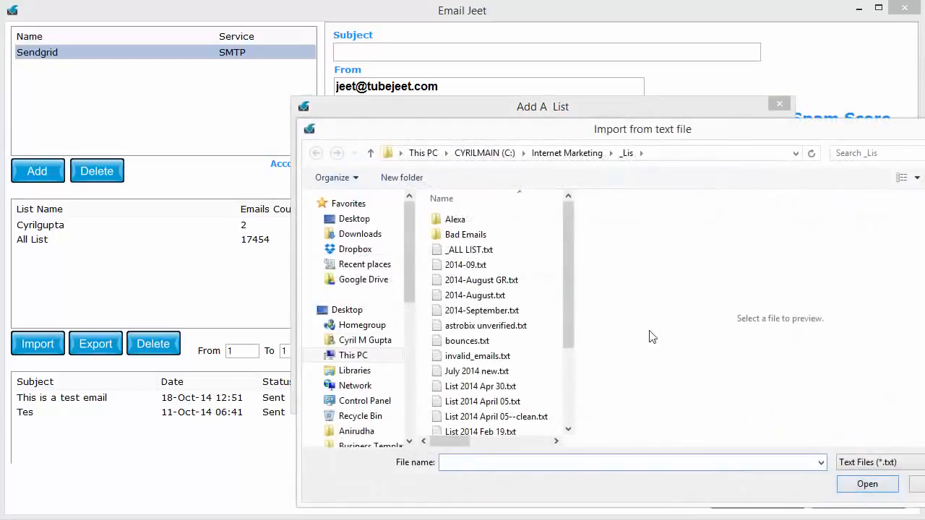
{"action": "mouse_move", "coordinate": [568, 252]}
{"action": "left_mouse_down"}
{"action": "mouse_move", "coordinate": [573, 365]}
{"action": "mouse_move", "coordinate": [568, 252]}
{"action": "left_mouse_up"}
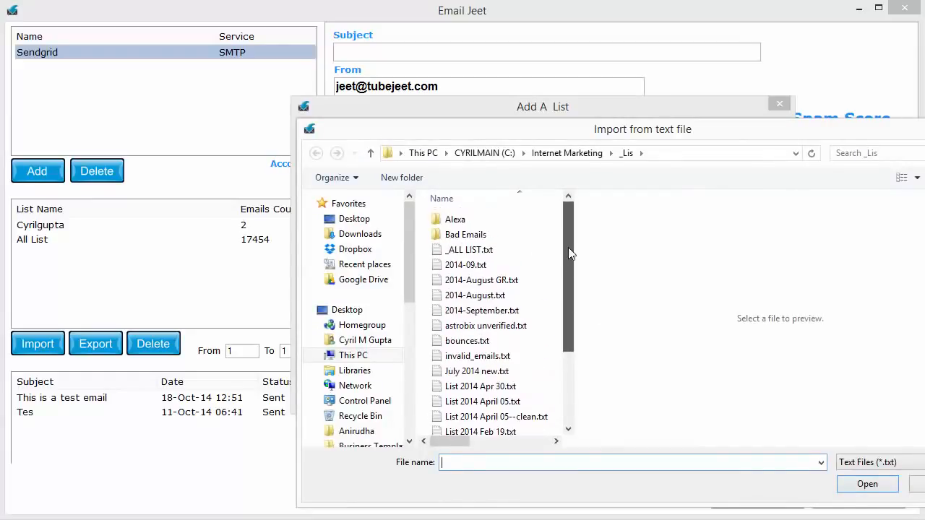
{"action": "left_click", "coordinate": [380, 312]}
{"action": "left_click_drag", "start_coordinate": [565, 212], "coordinate": [570, 294]}
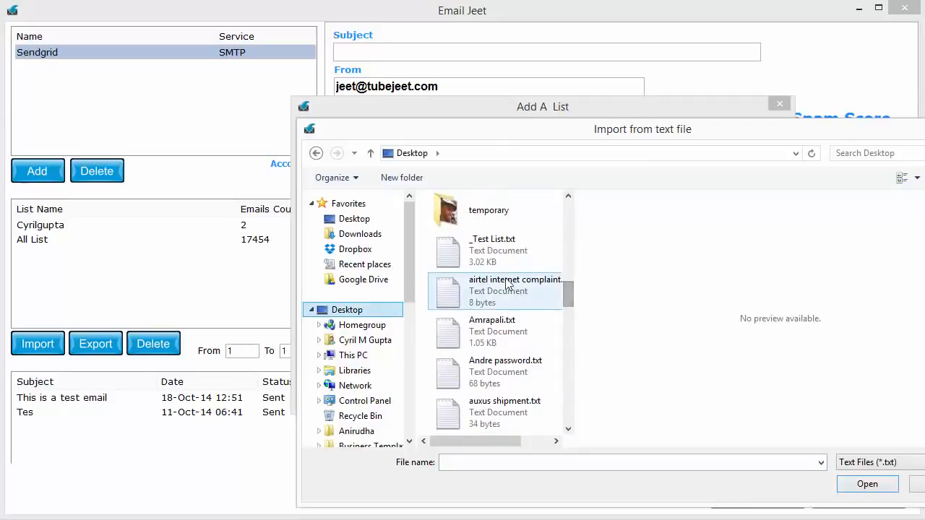
{"action": "left_click", "coordinate": [495, 255]}
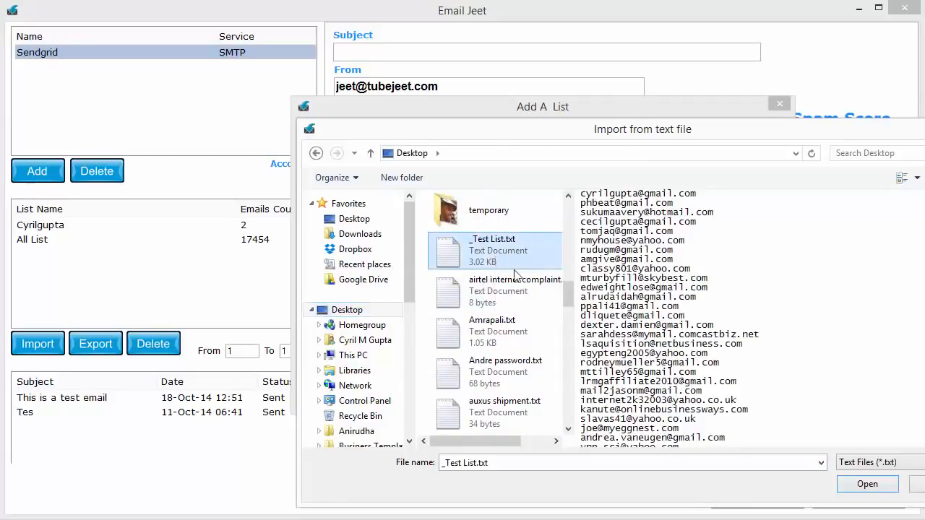
{"action": "left_click", "coordinate": [877, 485]}
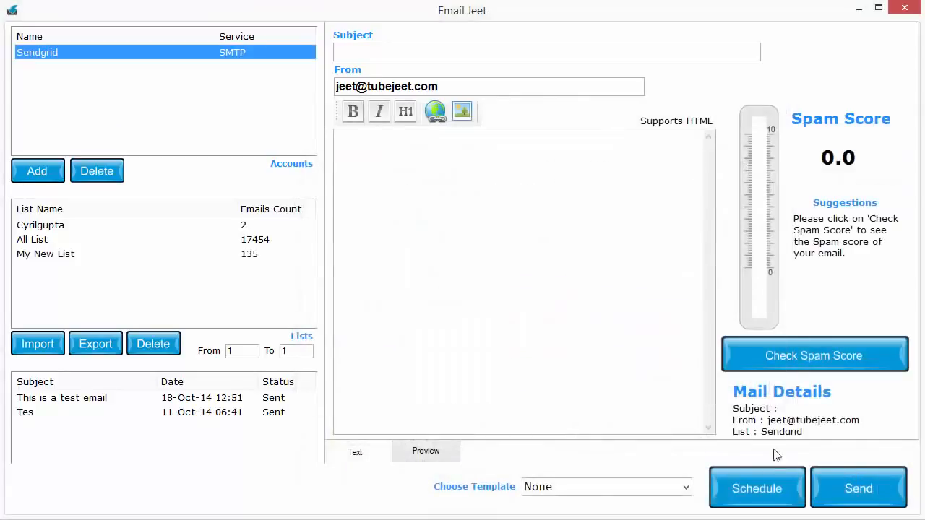
{"action": "left_click", "coordinate": [76, 257]}
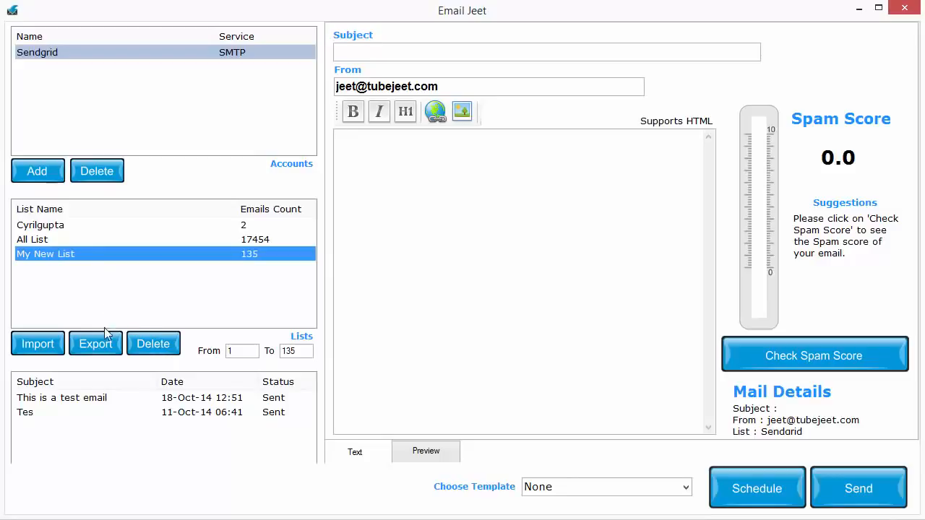
- Open the export of My New List, check the file types offered for saving, and cancel the export
{"action": "left_click", "coordinate": [102, 347]}
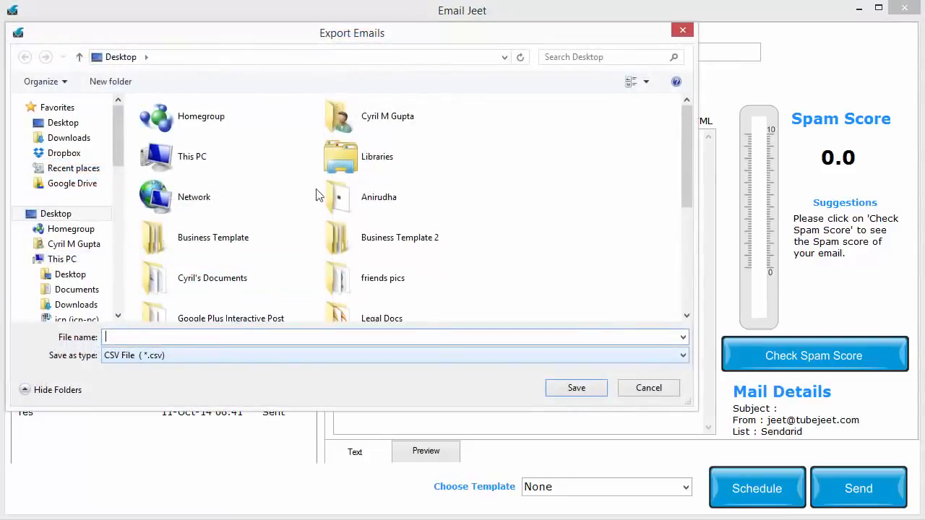
{"action": "left_click", "coordinate": [281, 384]}
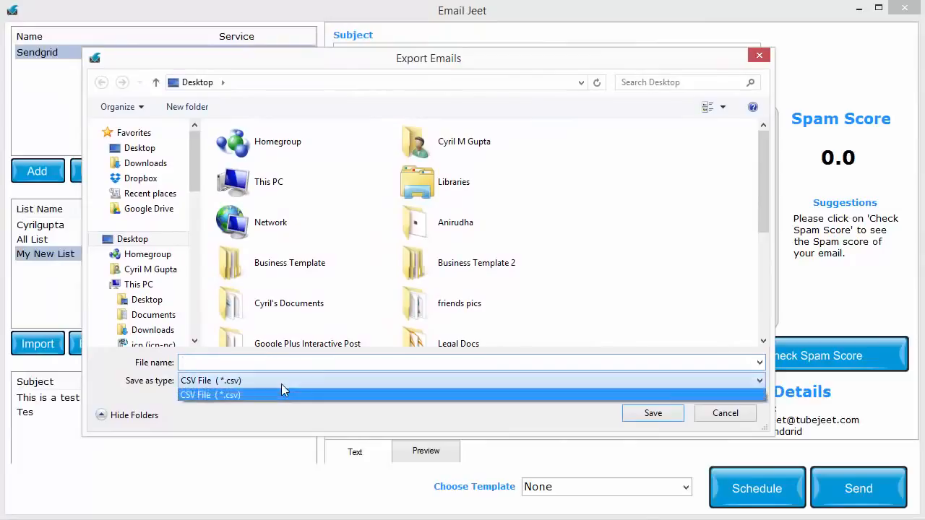
{"action": "left_click", "coordinate": [281, 395]}
{"action": "left_click", "coordinate": [731, 419]}
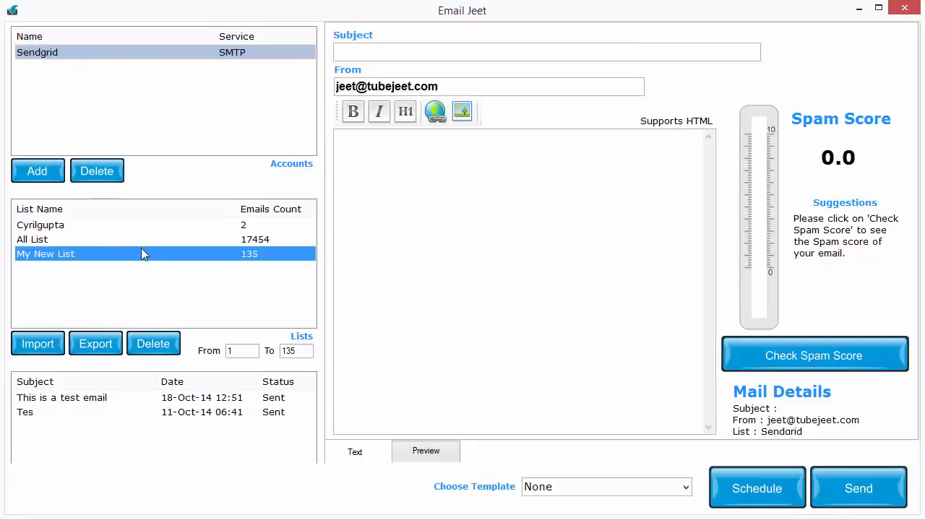
- Enter "This is my great offer for you..." as the email's subject
{"action": "left_click", "coordinate": [59, 228]}
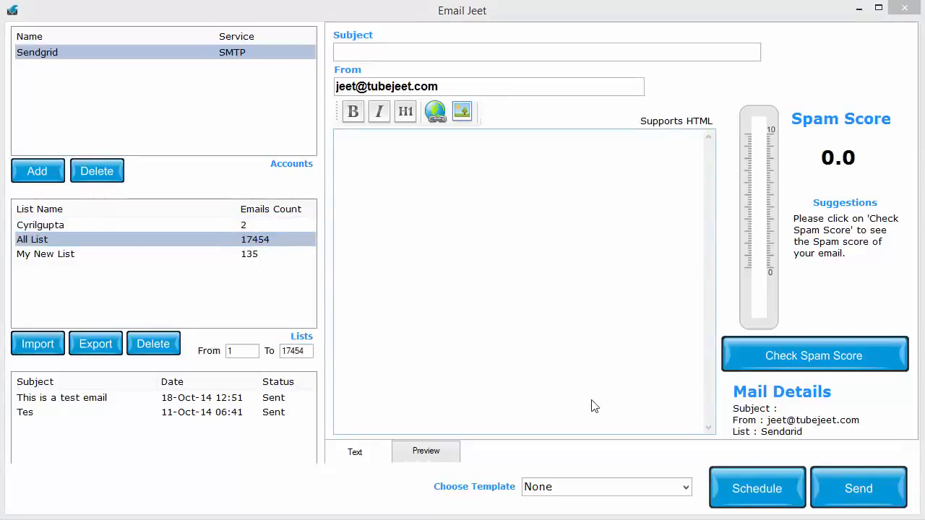
{"action": "left_click", "coordinate": [488, 53]}
{"action": "type", "text": "dsfsdf"}
{"action": "key", "text": "ctrl+a"}
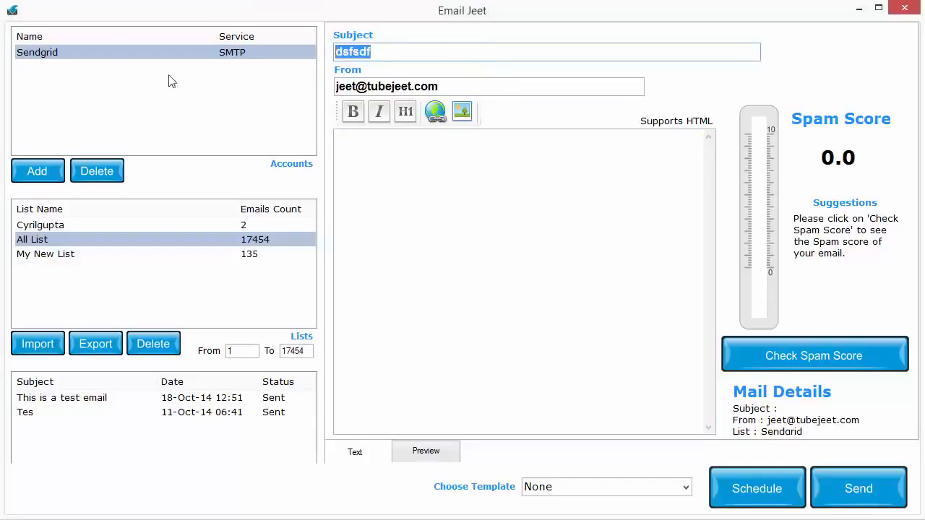
{"action": "type", "text": "This is my great offer for you..."}
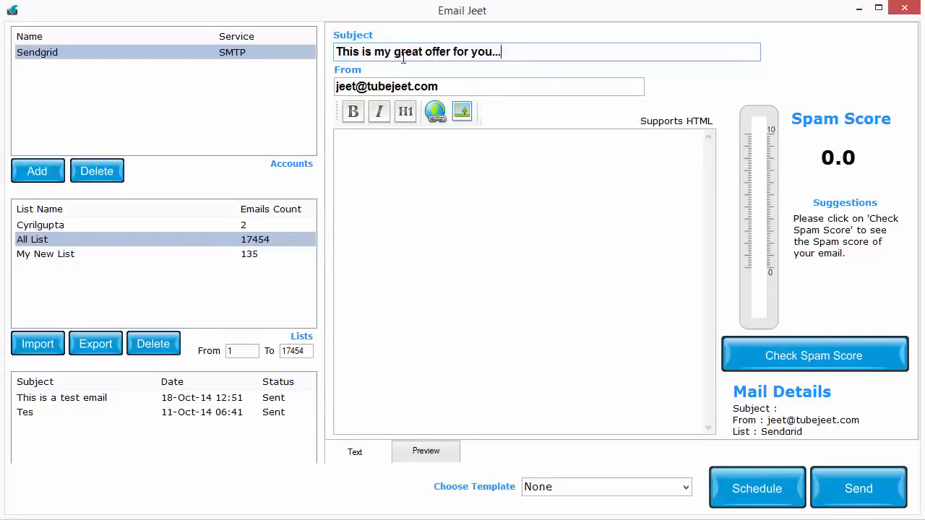
{"action": "left_click_drag", "start_coordinate": [494, 47], "coordinate": [301, 62]}
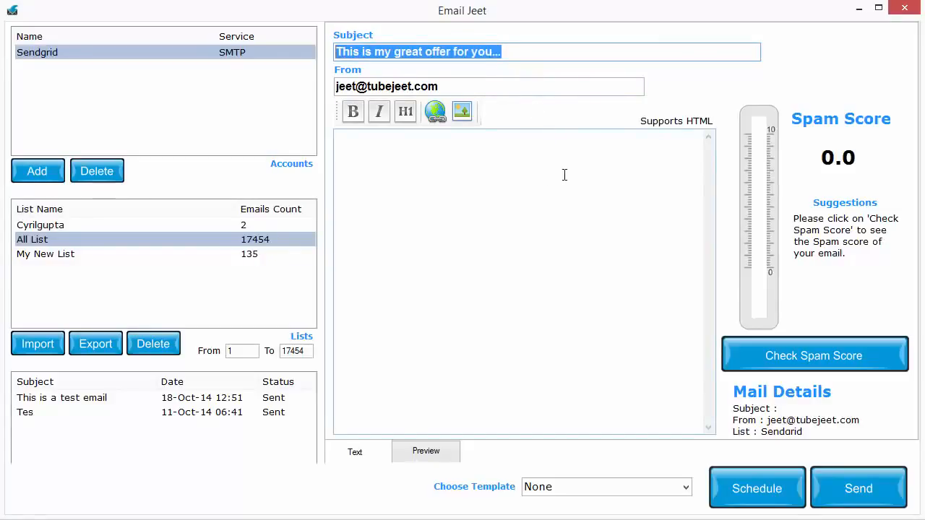
{"action": "left_click", "coordinate": [571, 224]}
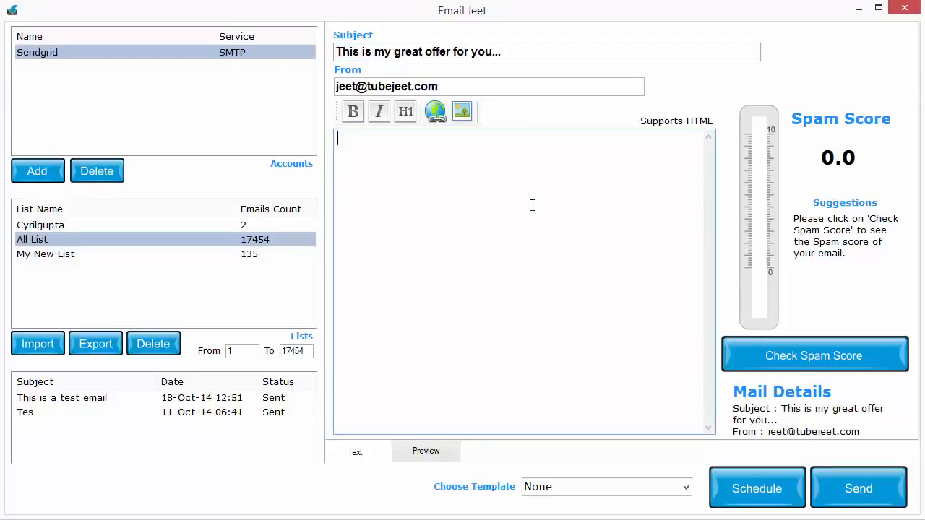
- Select the Sendgrid account and examine the sender address used for the mailing
{"action": "left_click", "coordinate": [96, 55]}
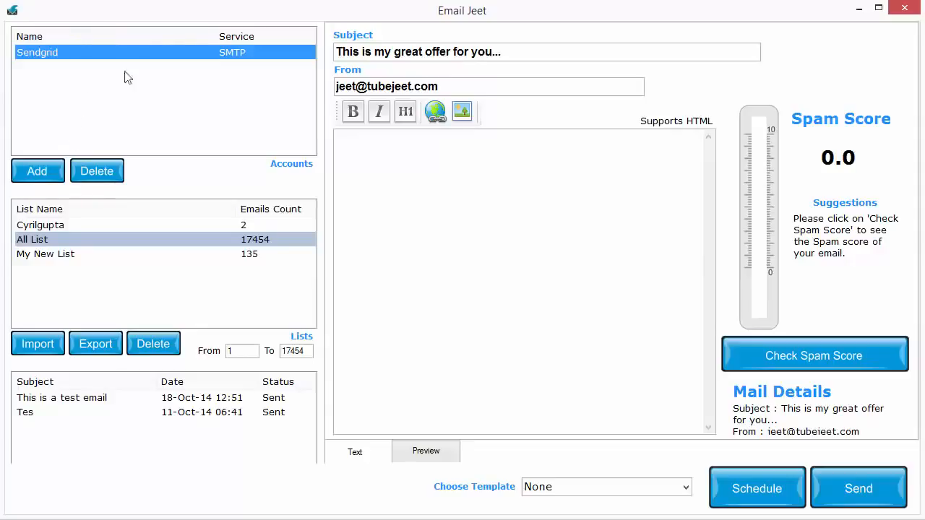
{"action": "left_click_drag", "start_coordinate": [452, 86], "coordinate": [315, 79]}
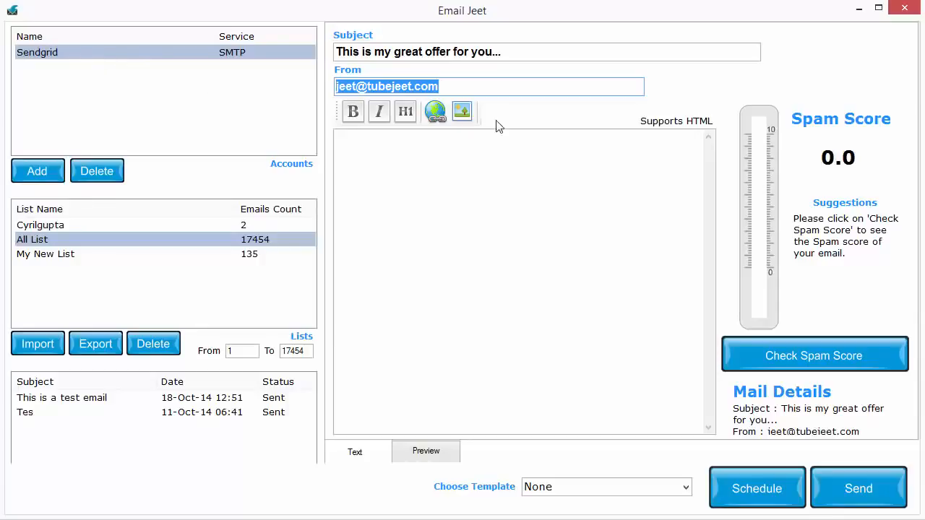
{"action": "left_click", "coordinate": [490, 90]}
{"action": "left_click_drag", "start_coordinate": [489, 90], "coordinate": [301, 87]}
{"action": "left_click", "coordinate": [280, 58]}
{"action": "left_click_drag", "start_coordinate": [474, 88], "coordinate": [167, 89]}
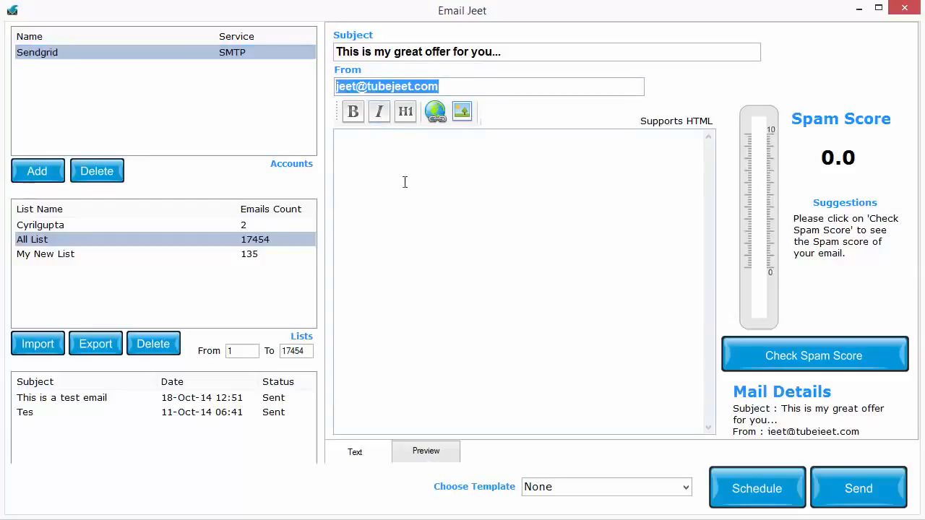
{"action": "left_click", "coordinate": [433, 196]}
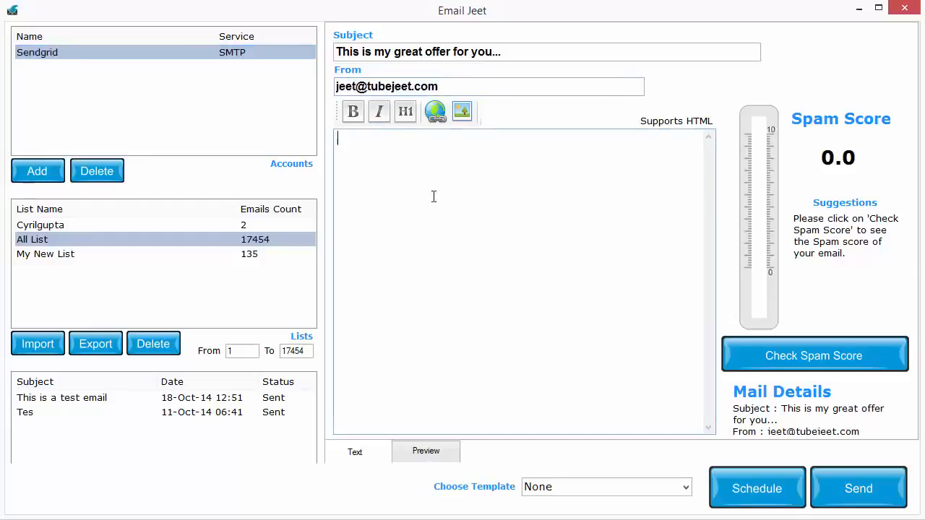
- Go through the mailing lists to compare their recipient ranges and select All List as the recipient list
{"action": "left_click", "coordinate": [163, 225]}
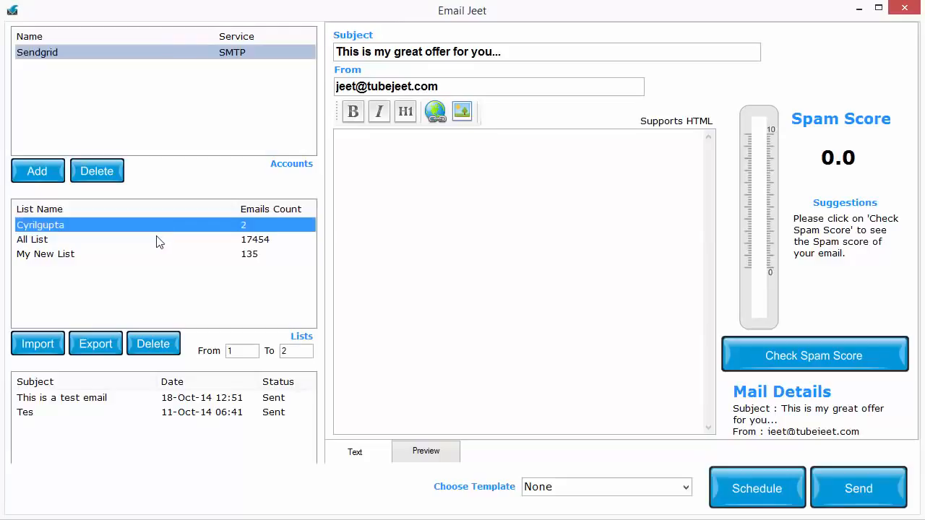
{"action": "left_click", "coordinate": [158, 241]}
{"action": "left_click", "coordinate": [161, 253]}
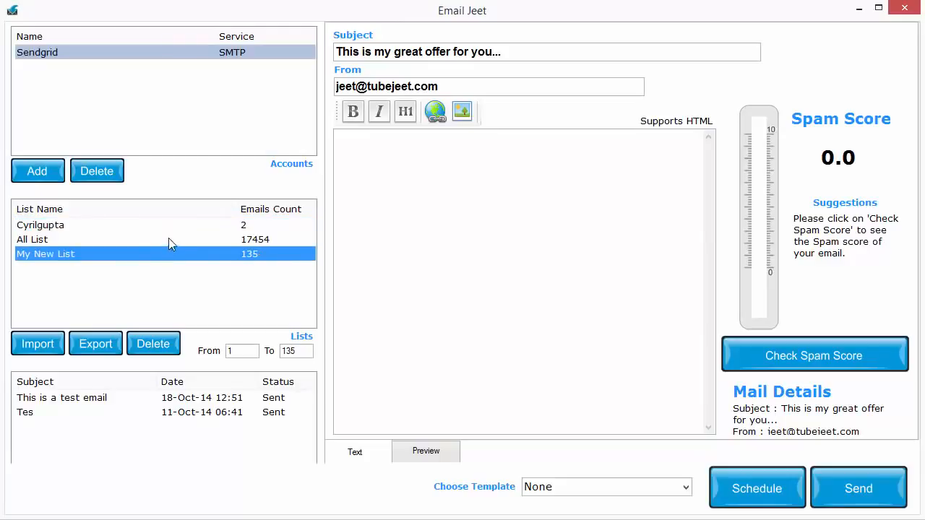
{"action": "left_click", "coordinate": [174, 228]}
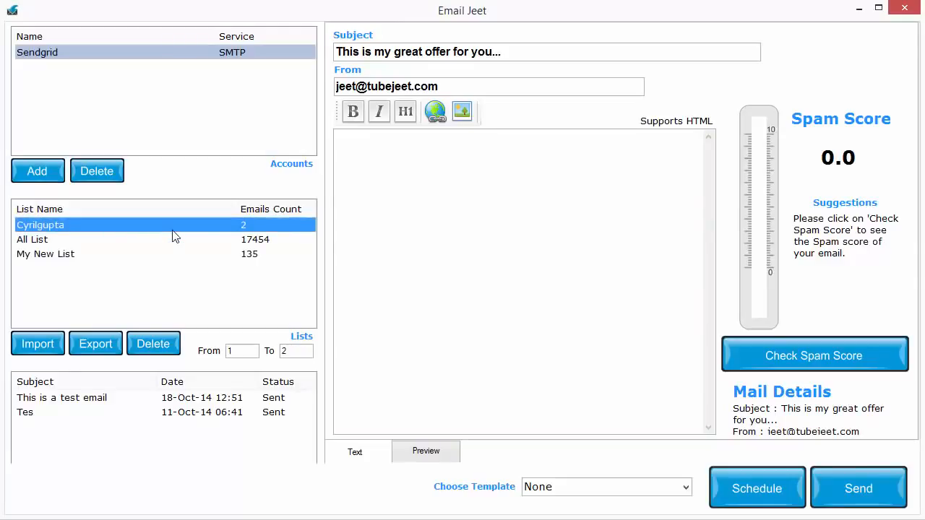
{"action": "left_click", "coordinate": [246, 351]}
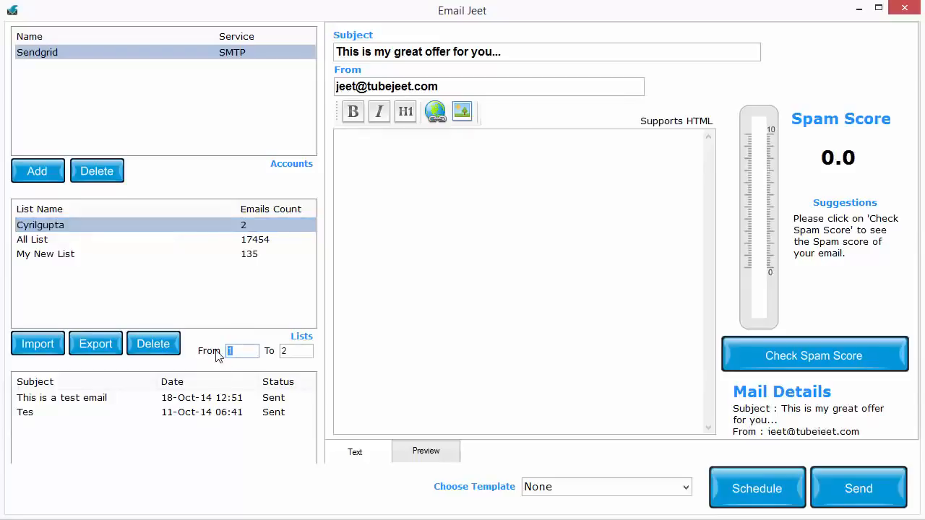
{"action": "left_click", "coordinate": [192, 242]}
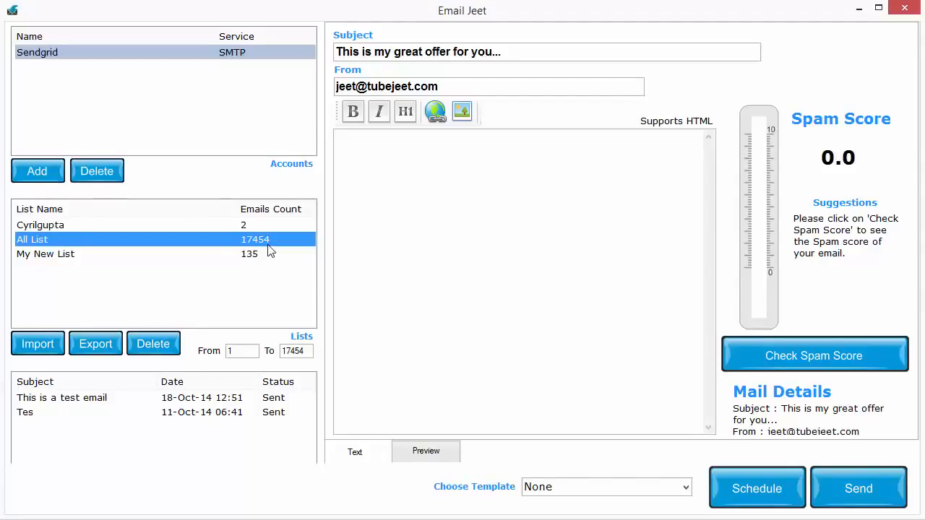
- Try limiting the mailing to recipients 1 to 1000 of All List
{"action": "left_click_drag", "start_coordinate": [235, 352], "coordinate": [226, 352]}
{"action": "left_click_drag", "start_coordinate": [305, 352], "coordinate": [218, 355]}
{"action": "left_click", "coordinate": [235, 351]}
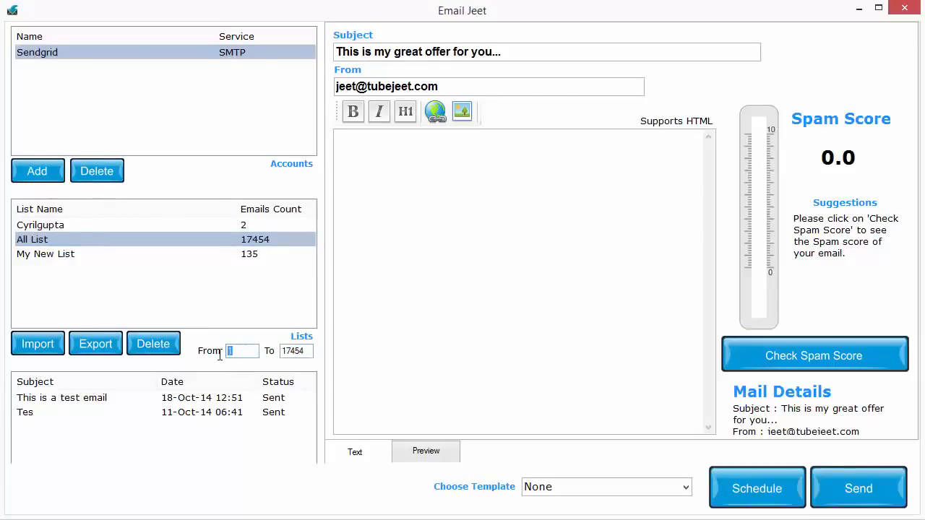
{"action": "left_click_drag", "start_coordinate": [307, 352], "coordinate": [280, 352]}
{"action": "type", "text": "1000"}
- Set the recipient range of All List from 1000 to 5000
{"action": "left_click_drag", "start_coordinate": [242, 352], "coordinate": [195, 349]}
{"action": "type", "text": "1000"}
{"action": "left_click_drag", "start_coordinate": [287, 351], "coordinate": [262, 359]}
{"action": "type", "text": "5"}
{"action": "left_click_drag", "start_coordinate": [298, 352], "coordinate": [255, 367]}
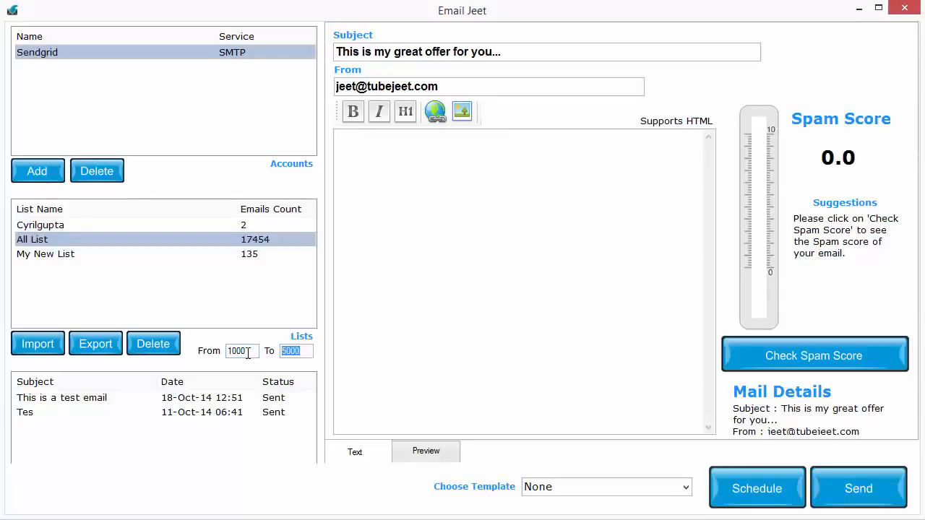
{"action": "type", "text": "+"}
{"action": "key", "text": "ctrl+z"}
- Paste the prepared survey webinar text into the email body
{"action": "left_click", "coordinate": [523, 213]}
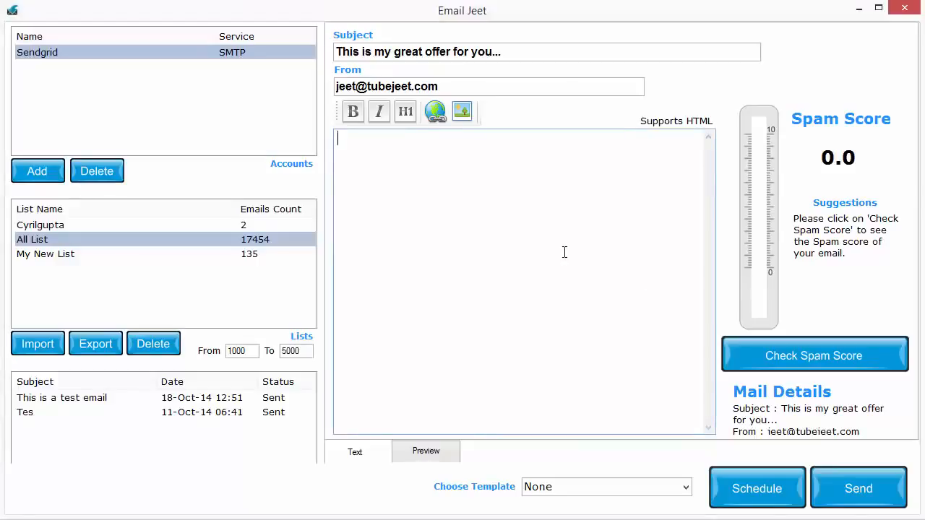
{"action": "key", "text": "ctrl+v"}
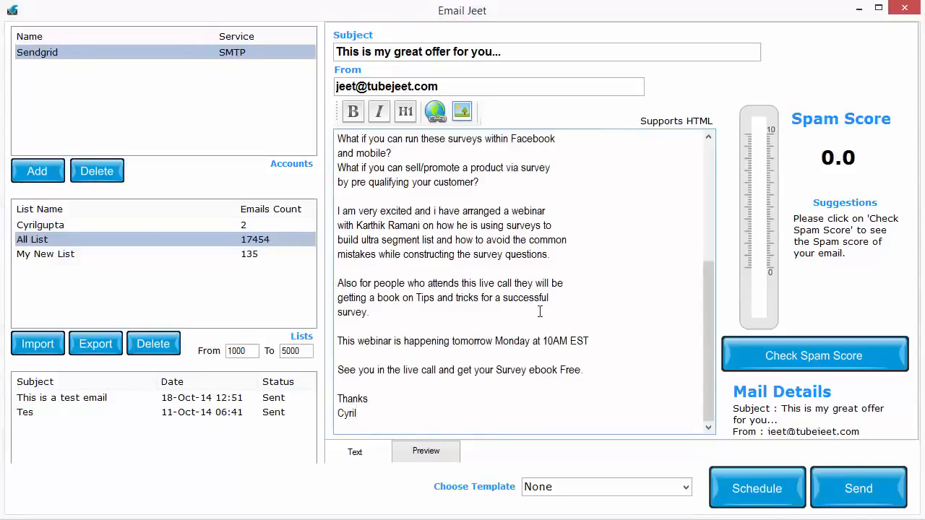
{"action": "scroll", "coordinate": [541, 310], "scroll_direction": "up", "scroll_amount": 5}
{"action": "left_click", "coordinate": [338, 268]}
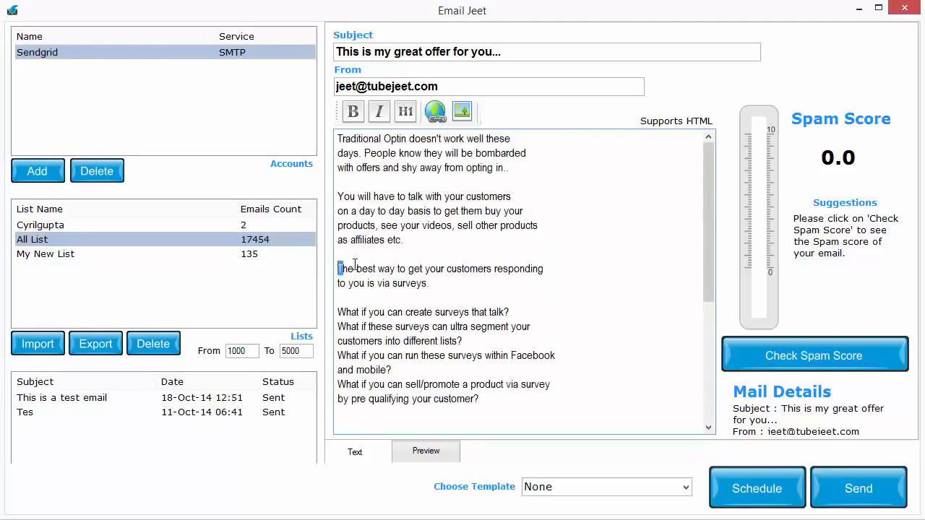
{"action": "type", "text": "<a href="}
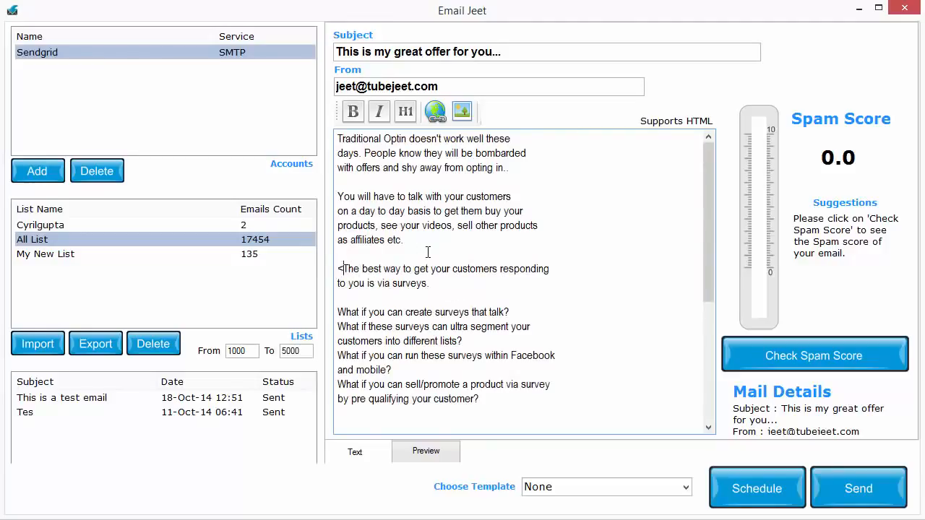
{"action": "type", "text": "'"}
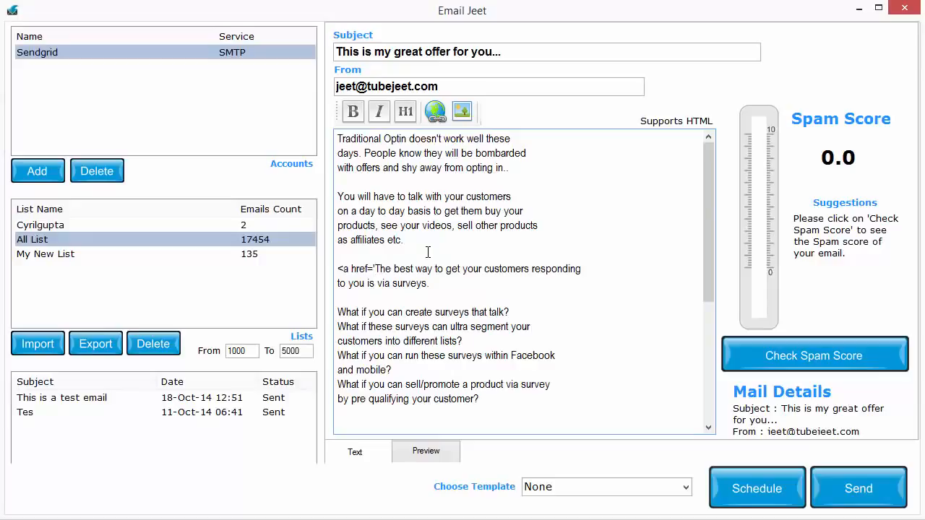
{"action": "type", "text": "http://"}
{"action": "type", "text": "test.com>"}
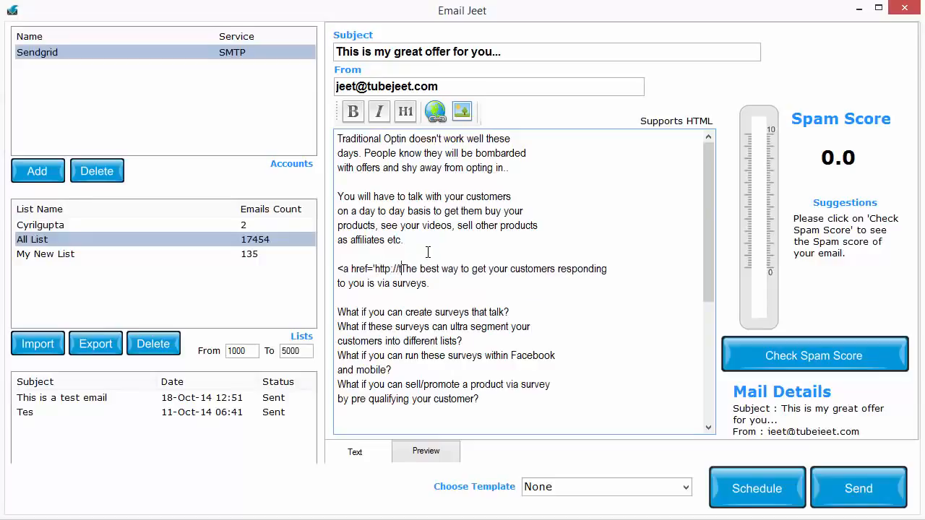
{"action": "key", "text": "BackSpace"}
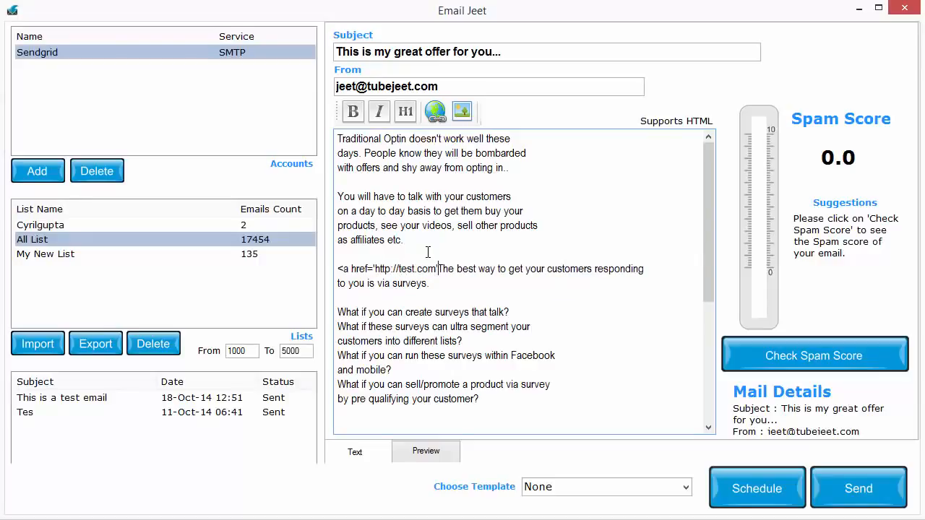
{"action": "type", "text": "'>"}
{"action": "key", "text": "Down"}
{"action": "type", "text": "</a>"}
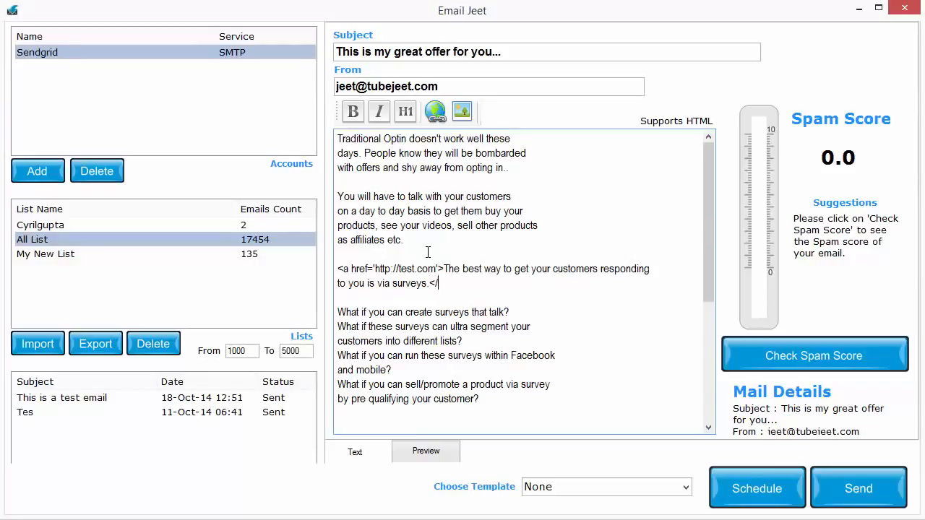
{"action": "key", "text": "Return"}
{"action": "key", "text": "Return"}
{"action": "type", "text": "http://test"}
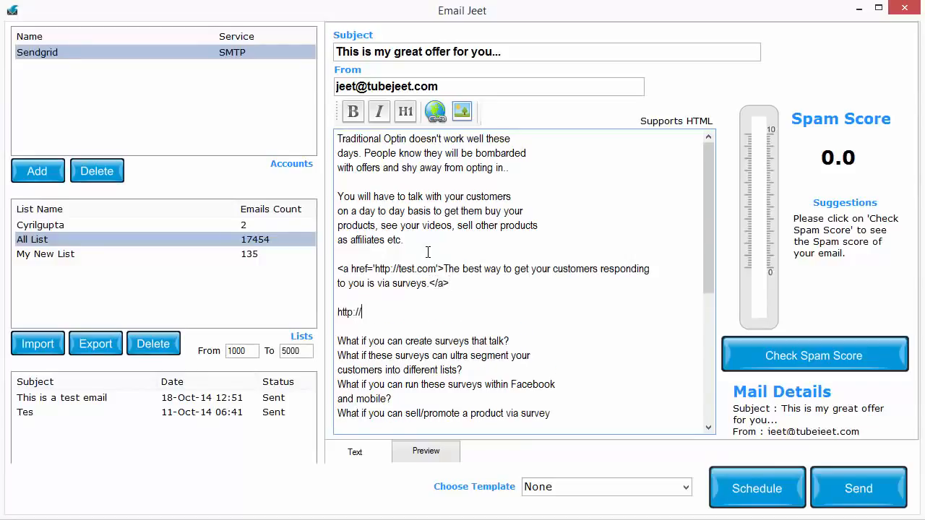
{"action": "key", "text": "BackSpace"}
{"action": "key", "text": "BackSpace"}
{"action": "type", "text": "st.com"}
- Review the message body from start to end and examine its rendered preview, including the HTML link
{"action": "scroll", "coordinate": [611, 349], "scroll_direction": "down", "scroll_amount": 5}
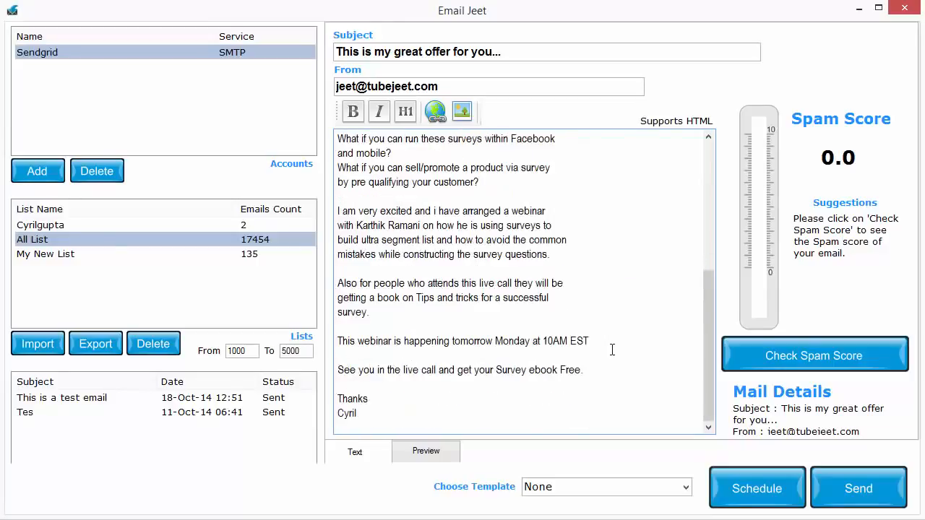
{"action": "scroll", "coordinate": [475, 422], "scroll_direction": "up", "scroll_amount": 5}
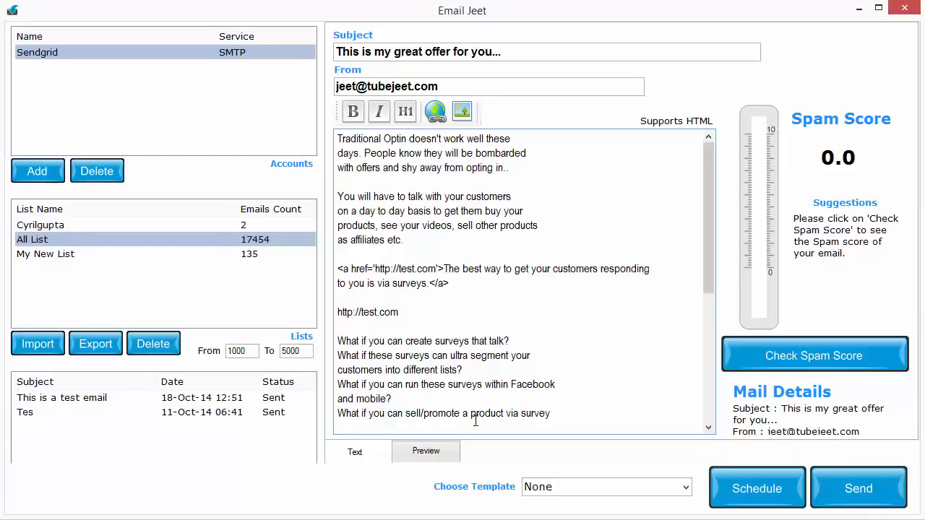
{"action": "left_click_drag", "start_coordinate": [474, 242], "coordinate": [336, 198]}
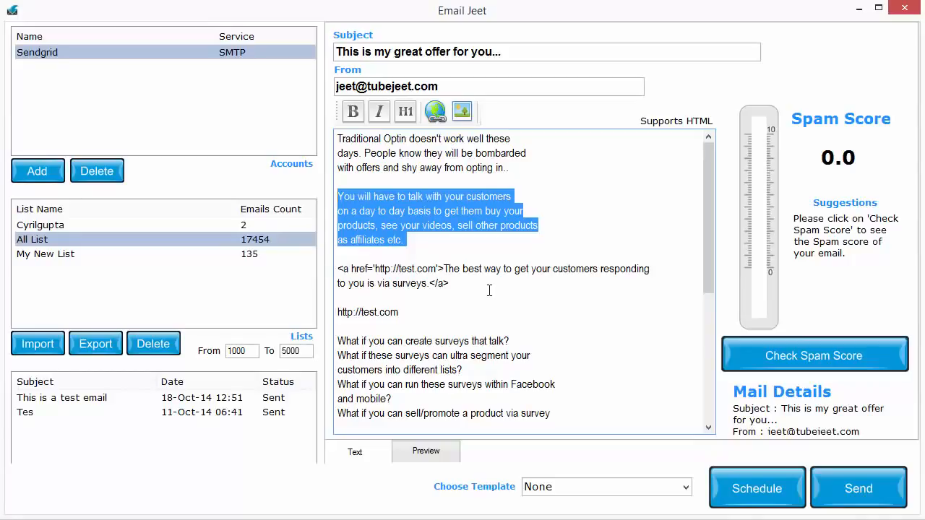
{"action": "left_click", "coordinate": [488, 340]}
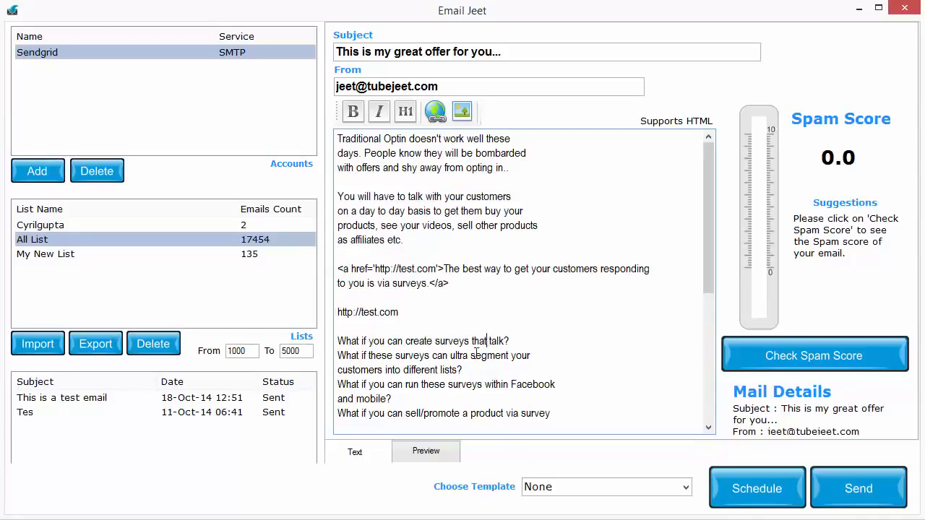
{"action": "scroll", "coordinate": [488, 340], "scroll_direction": "down", "scroll_amount": 1}
{"action": "left_click", "coordinate": [438, 452]}
{"action": "scroll", "coordinate": [526, 349], "scroll_direction": "down", "scroll_amount": 3}
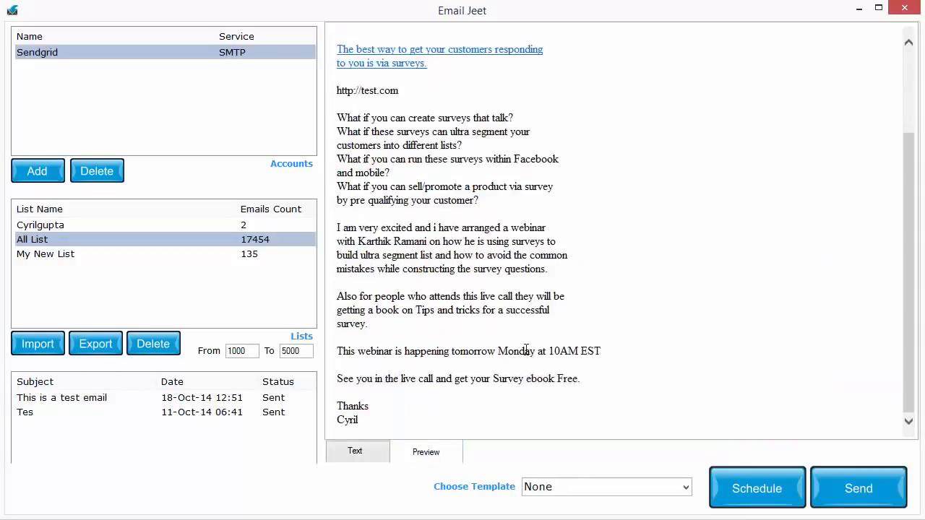
{"action": "scroll", "coordinate": [526, 349], "scroll_direction": "up", "scroll_amount": 3}
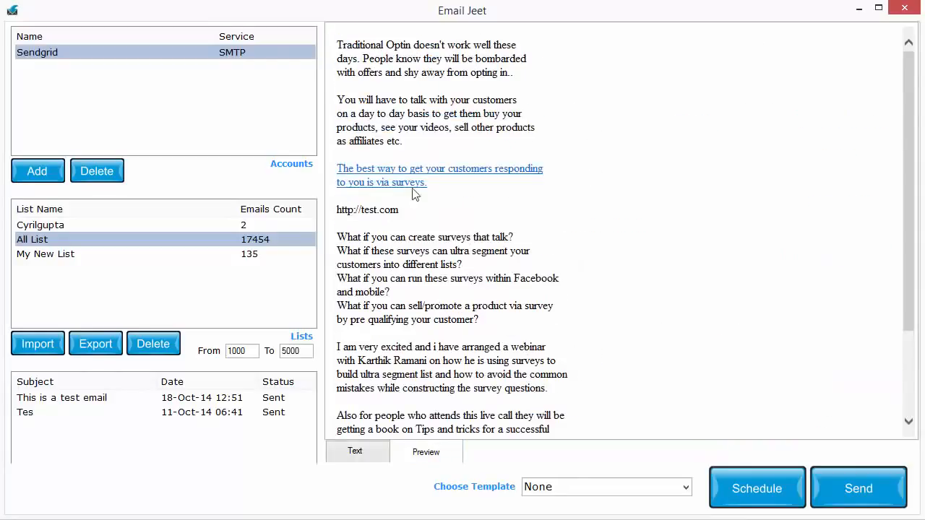
{"action": "scroll", "coordinate": [535, 101], "scroll_direction": "down", "scroll_amount": 3}
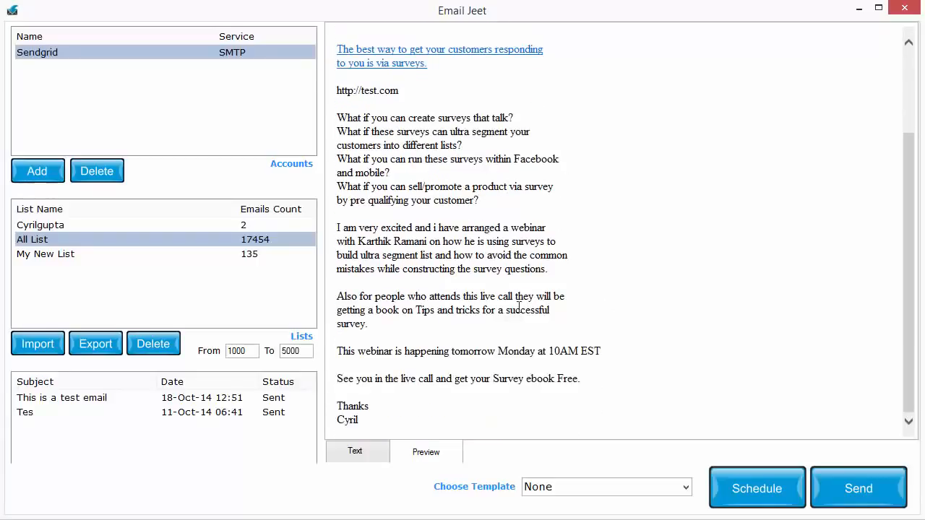
- Return from the preview to the message text, check the email's spam score, and send it to recipients 1 to 2 of the selected list
{"action": "scroll", "coordinate": [519, 307], "scroll_direction": "up", "scroll_amount": 3}
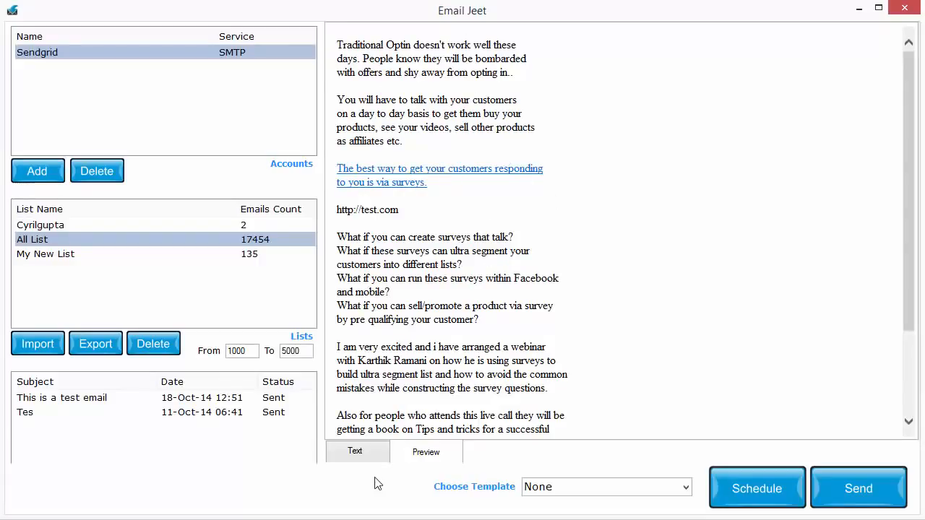
{"action": "left_click", "coordinate": [349, 456]}
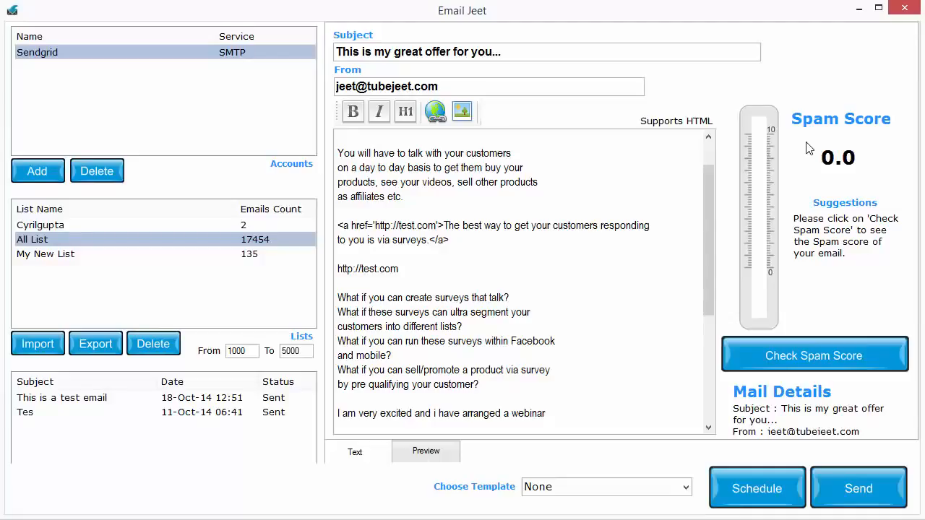
{"action": "left_click", "coordinate": [840, 356]}
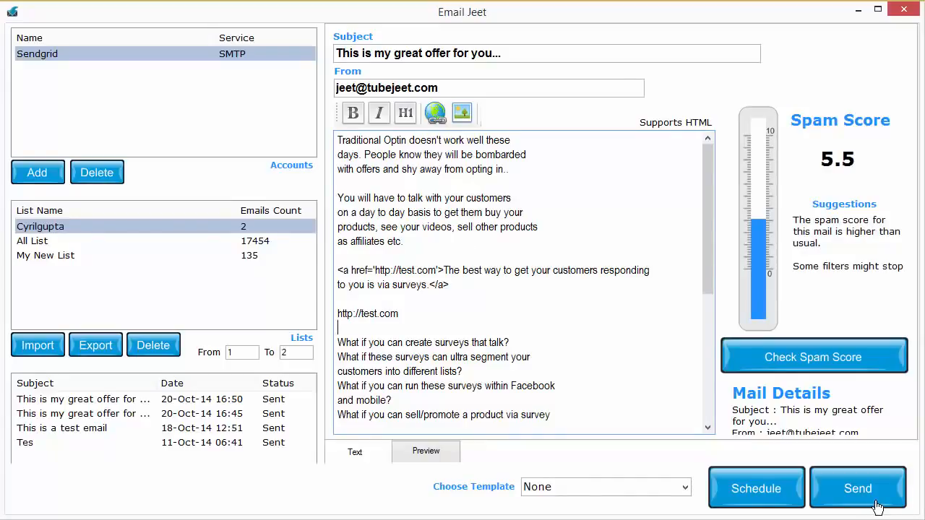
{"action": "left_click", "coordinate": [876, 505]}
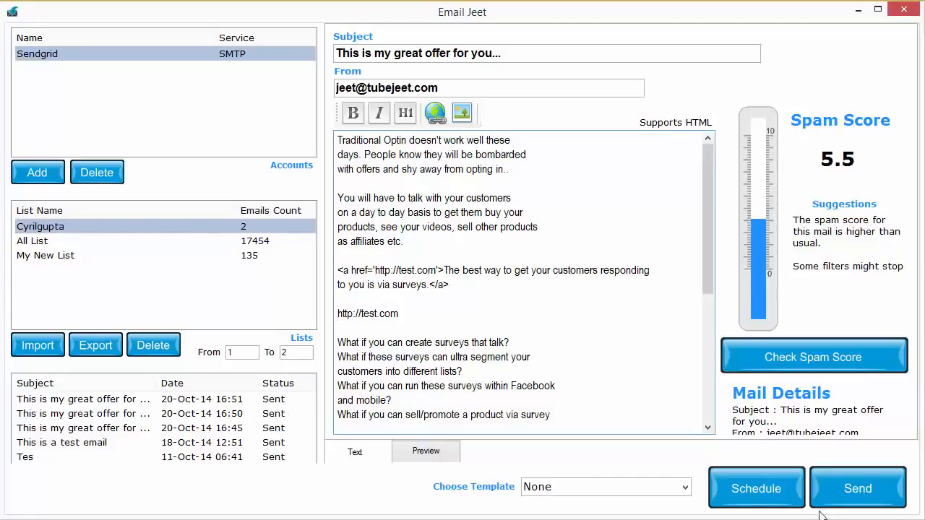
- Start scheduling the email, choosing 21 October 2014 as the date and 11:00 as the time
{"action": "left_click", "coordinate": [759, 488]}
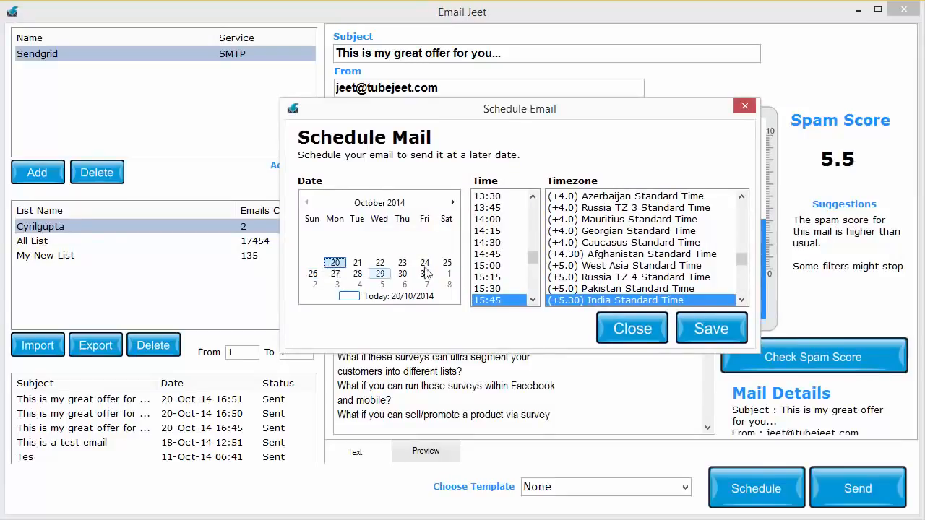
{"action": "mouse_move", "coordinate": [536, 264]}
{"action": "left_mouse_down"}
{"action": "mouse_move", "coordinate": [536, 299]}
{"action": "mouse_move", "coordinate": [536, 257]}
{"action": "left_mouse_up"}
{"action": "left_click_drag", "start_coordinate": [742, 259], "coordinate": [741, 277]}
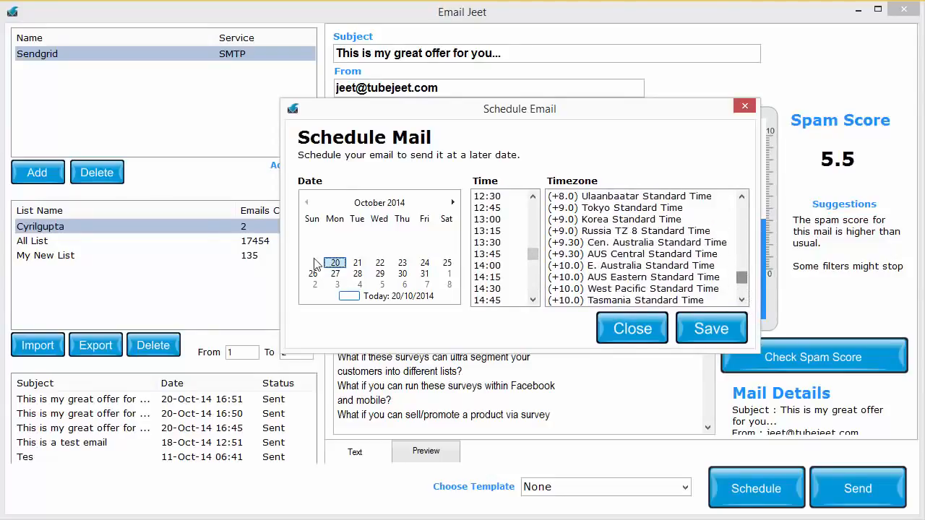
{"action": "left_click", "coordinate": [357, 264]}
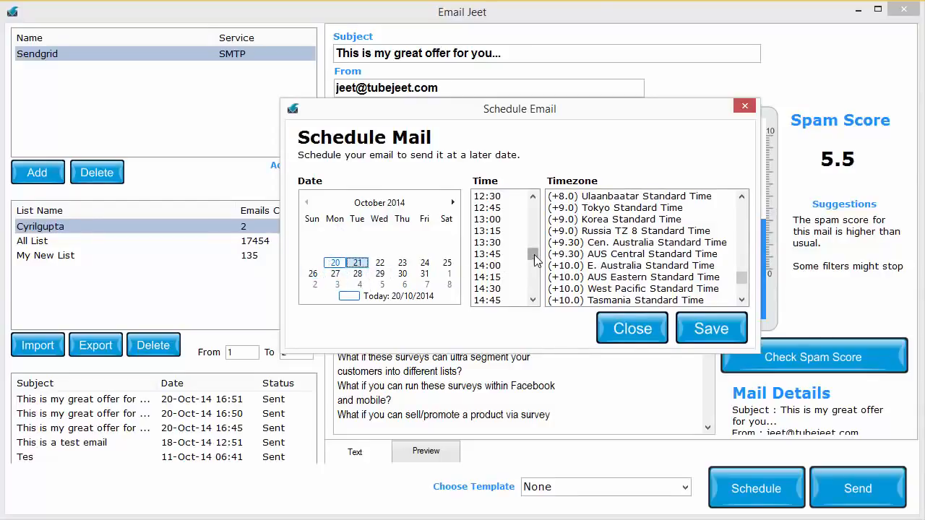
{"action": "mouse_move", "coordinate": [532, 256]}
{"action": "left_mouse_down"}
{"action": "mouse_move", "coordinate": [542, 244]}
{"action": "mouse_move", "coordinate": [537, 258]}
{"action": "mouse_move", "coordinate": [533, 244]}
{"action": "left_mouse_up"}
{"action": "left_click", "coordinate": [498, 232]}
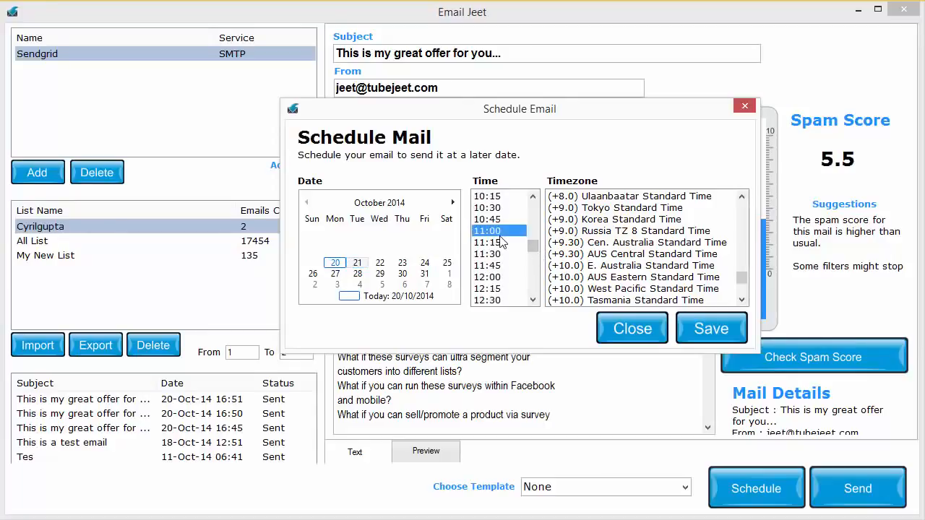
- Set the schedule's timezone to (-5.0) Eastern Standard Time and save the scheduled email
{"action": "left_click_drag", "start_coordinate": [741, 277], "coordinate": [741, 262]}
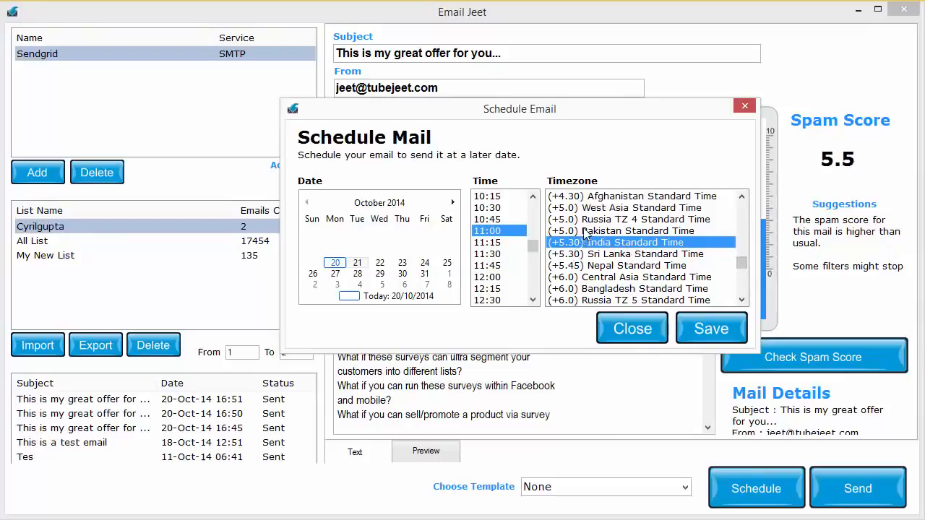
{"action": "left_click_drag", "start_coordinate": [741, 260], "coordinate": [743, 216]}
{"action": "left_click", "coordinate": [695, 244]}
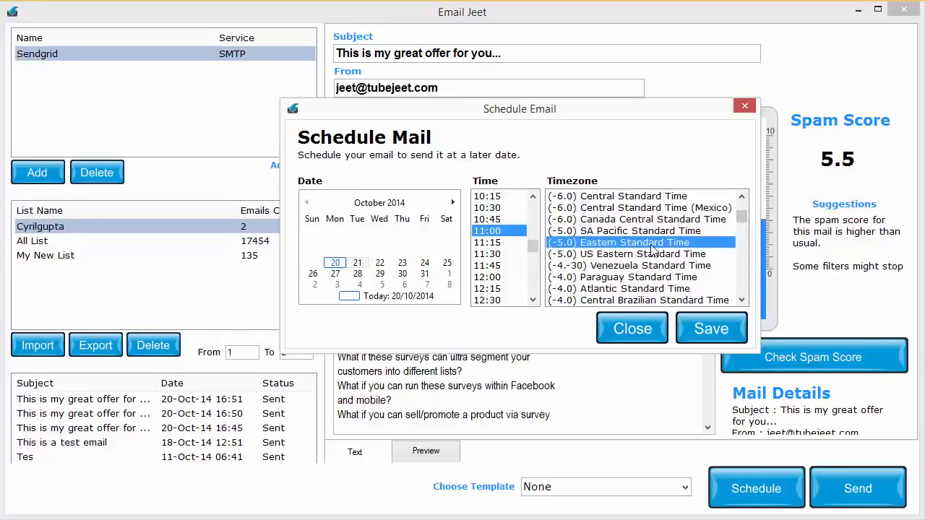
{"action": "left_click_drag", "start_coordinate": [533, 250], "coordinate": [532, 206]}
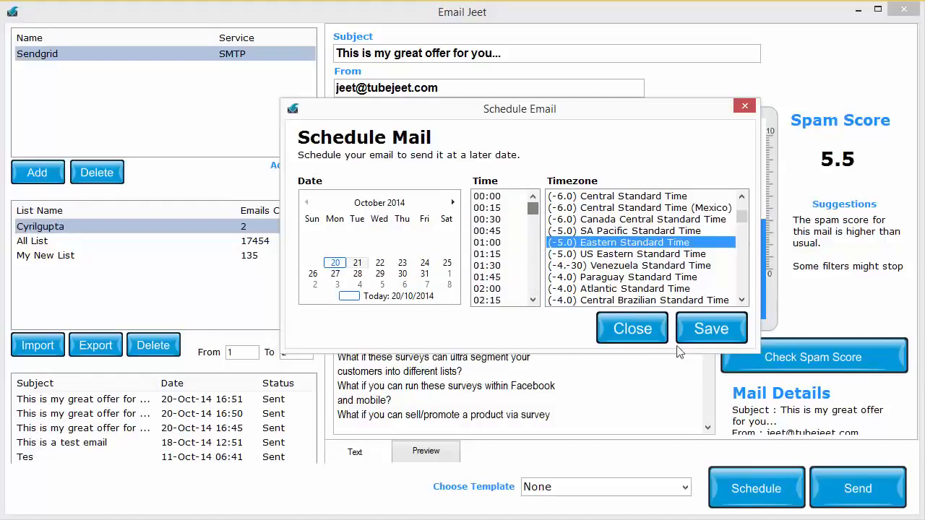
{"action": "left_click", "coordinate": [711, 331]}
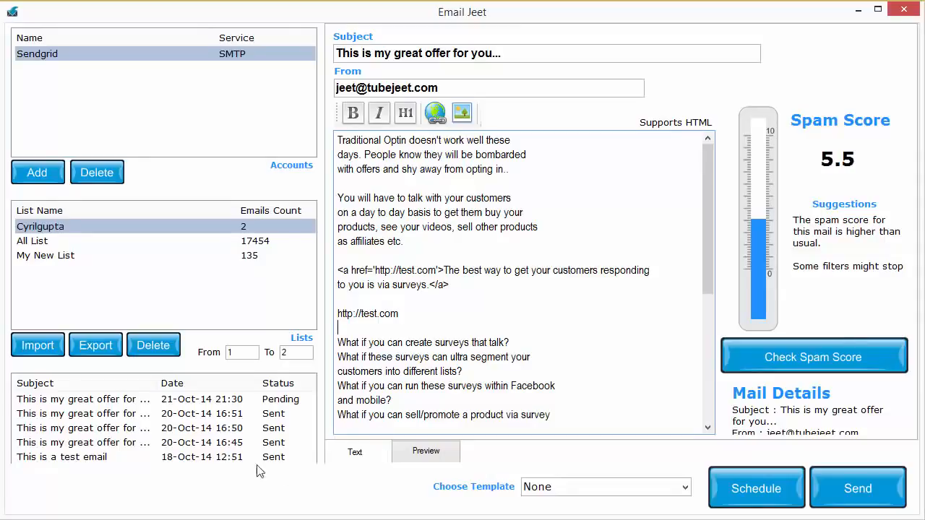
- Open the history entry of the email sent 20-Oct-14 16:45 for viewing, and look at the export of the selected list
{"action": "scroll", "coordinate": [277, 411], "scroll_direction": "down", "scroll_amount": 1}
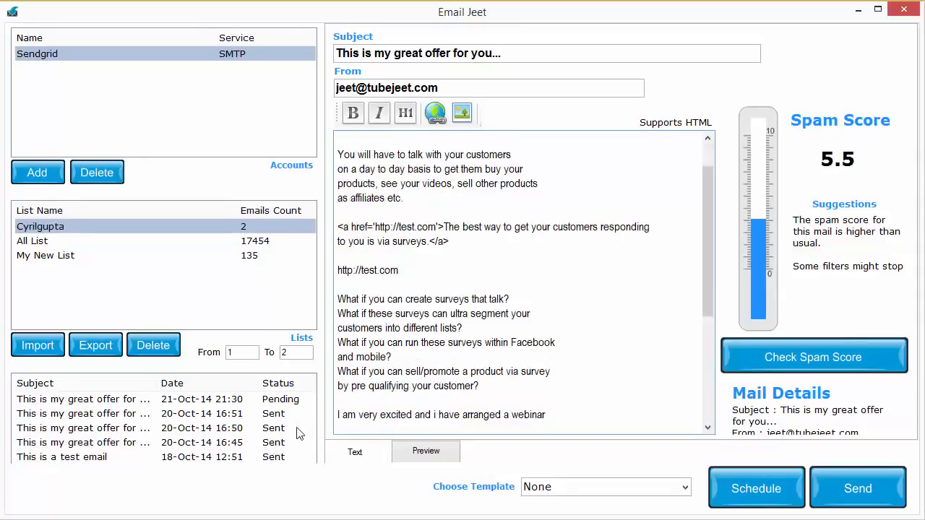
{"action": "double_click", "coordinate": [250, 444]}
{"action": "left_click", "coordinate": [718, 376]}
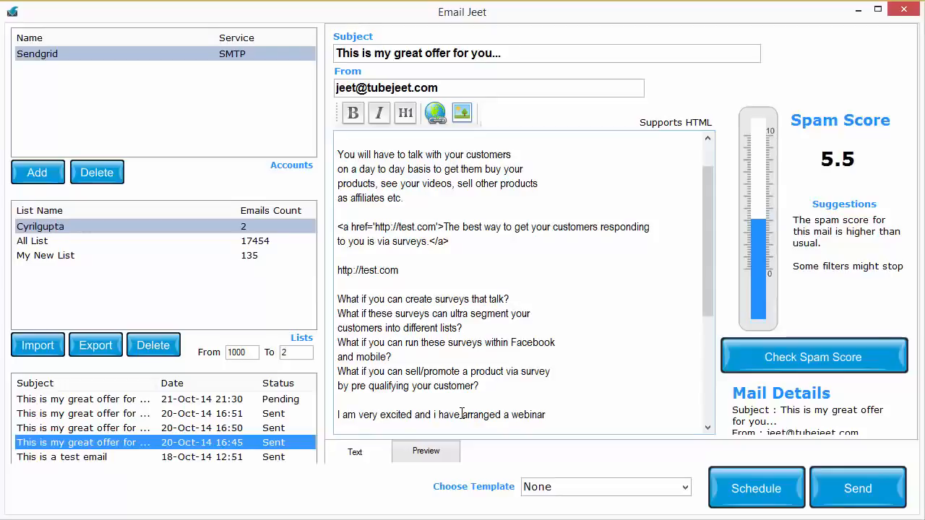
{"action": "left_click", "coordinate": [92, 356]}
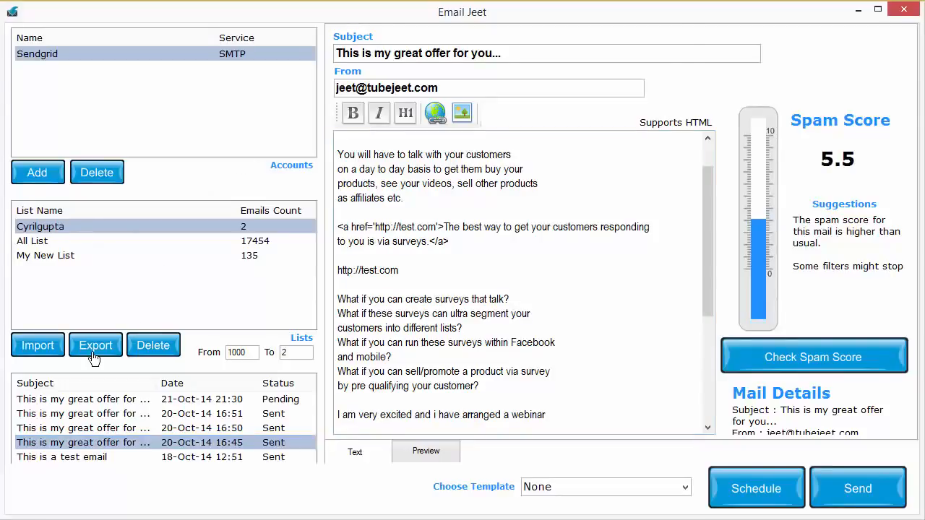
{"action": "left_click", "coordinate": [642, 390]}
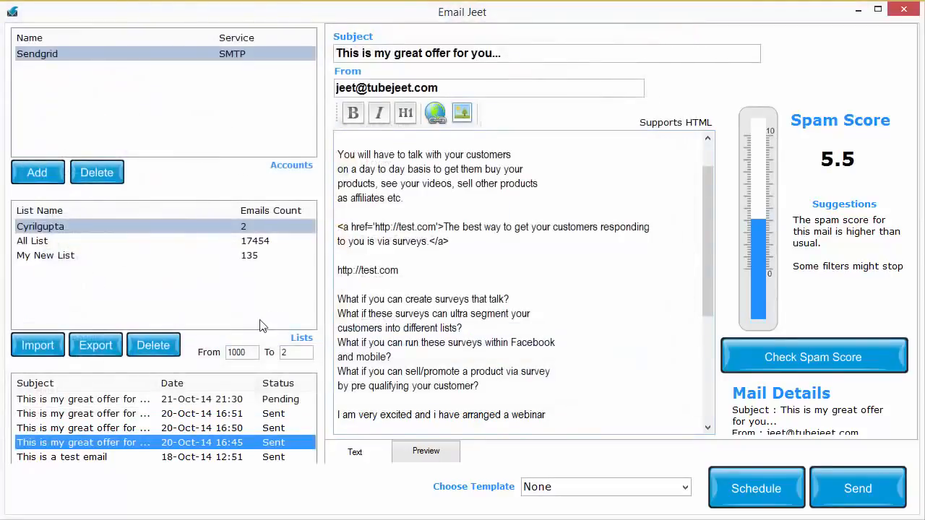